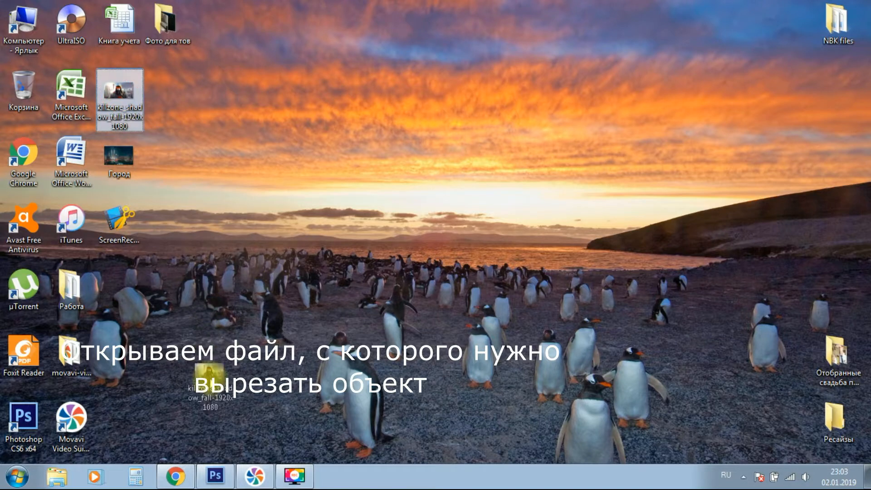
Open the killzone_shadow_fall-1920x1080 image in Photoshop and choose the Magnetic Lasso tool.
{"action": "key", "text": "space"}
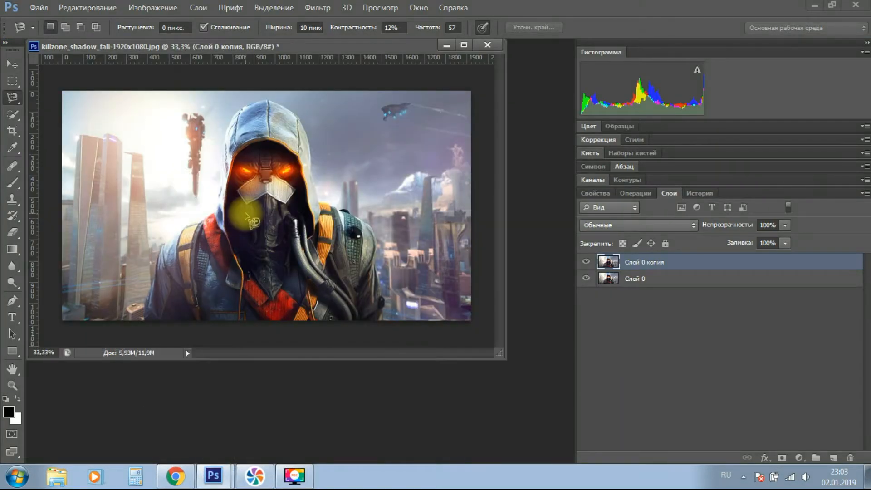
{"action": "right_click", "coordinate": [12, 98]}
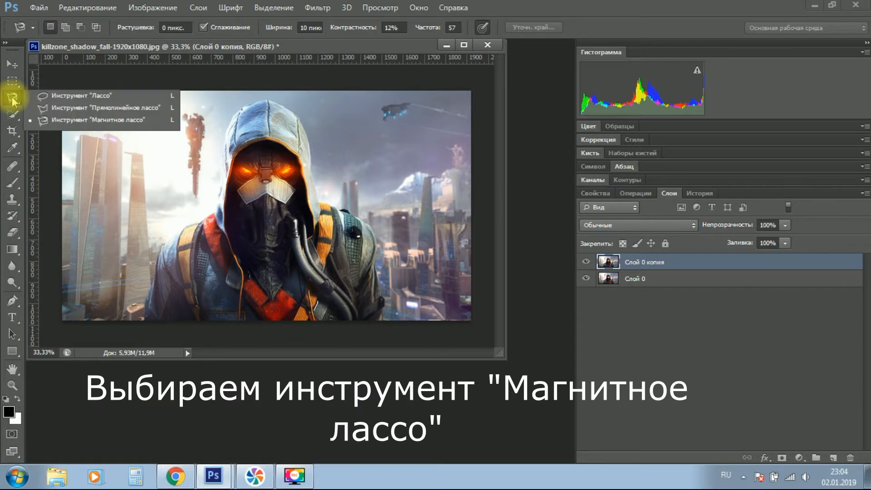
{"action": "left_click", "coordinate": [77, 121]}
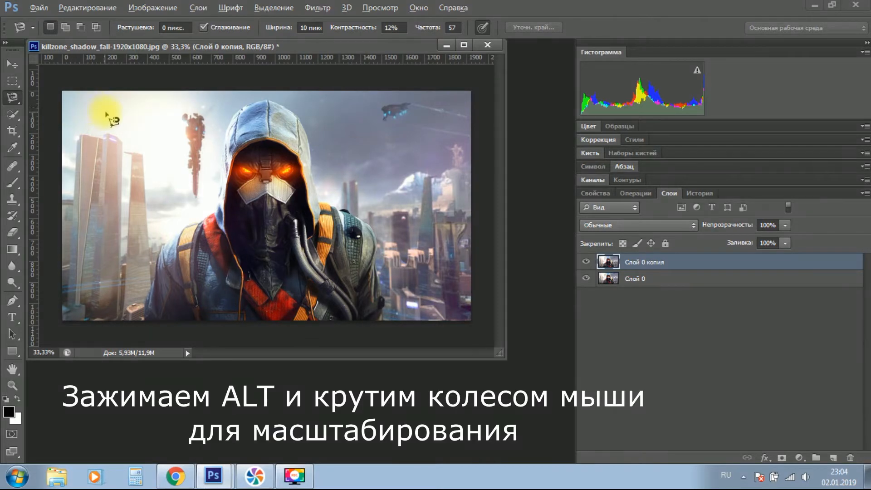
Start a Magnetic Lasso outline at the upper-left edge of the hood and trace over its crown.
{"action": "scroll", "coordinate": [234, 83], "scroll_direction": "up", "scroll_amount": 5}
{"action": "scroll", "coordinate": [242, 85], "scroll_direction": "up", "scroll_amount": 4}
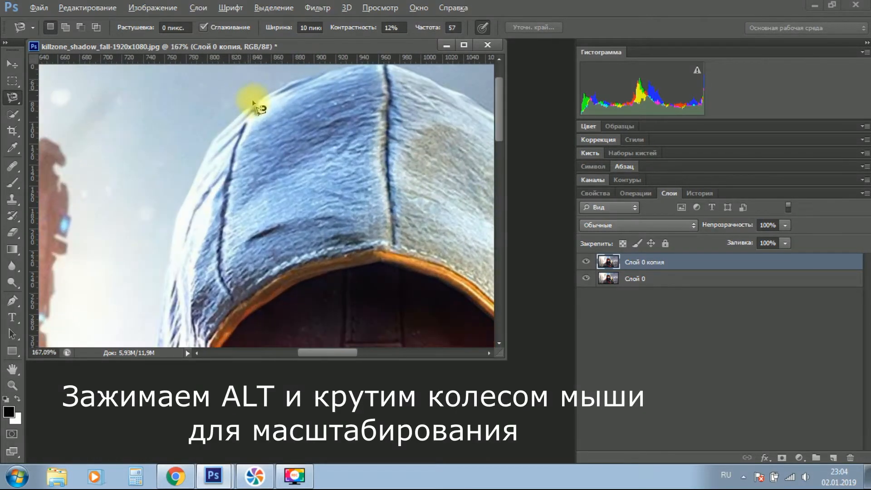
{"action": "left_click", "coordinate": [264, 99]}
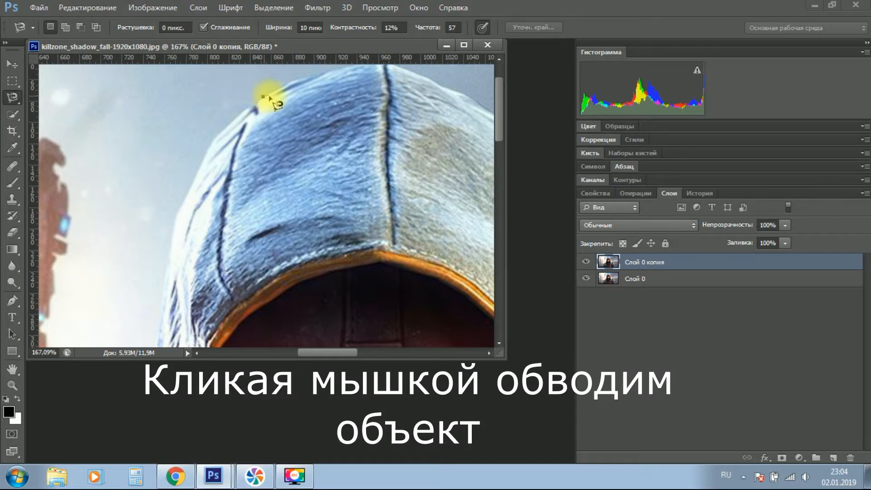
{"action": "key", "text": "space"}
{"action": "left_click_drag", "start_coordinate": [285, 96], "coordinate": [200, 153]}
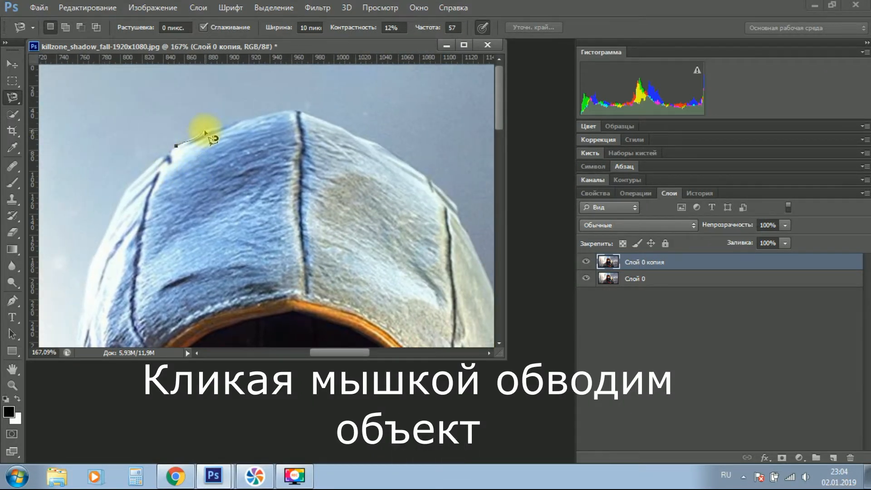
{"action": "left_click", "coordinate": [276, 113]}
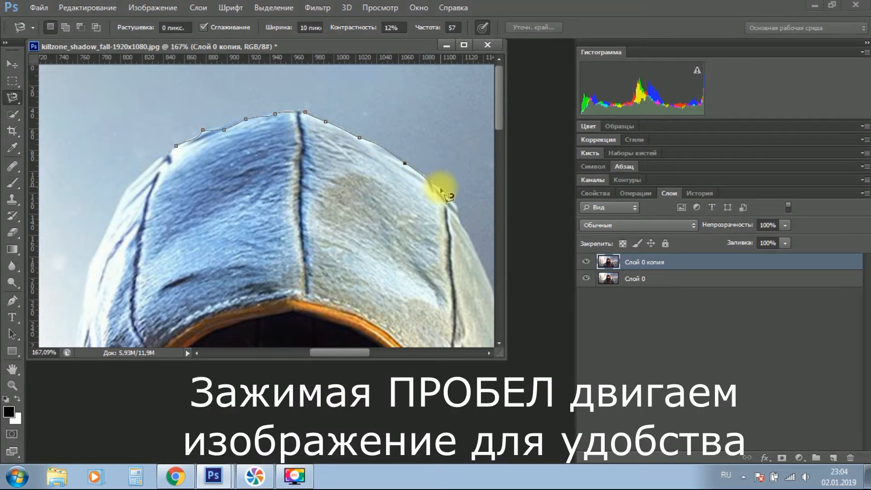
Continue the lasso outline down the right edge of the hood to where it meets the orange strap.
{"action": "key", "text": "space"}
{"action": "mouse_move", "coordinate": [440, 189]}
{"action": "left_mouse_down"}
{"action": "mouse_move", "coordinate": [268, 113]}
{"action": "mouse_move", "coordinate": [293, 129]}
{"action": "left_mouse_up"}
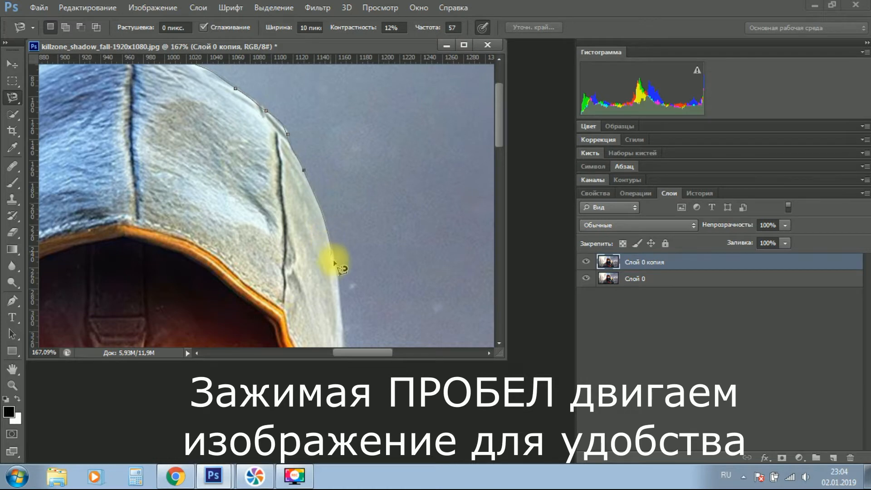
{"action": "key", "text": "space"}
{"action": "left_click_drag", "start_coordinate": [334, 262], "coordinate": [307, 136]}
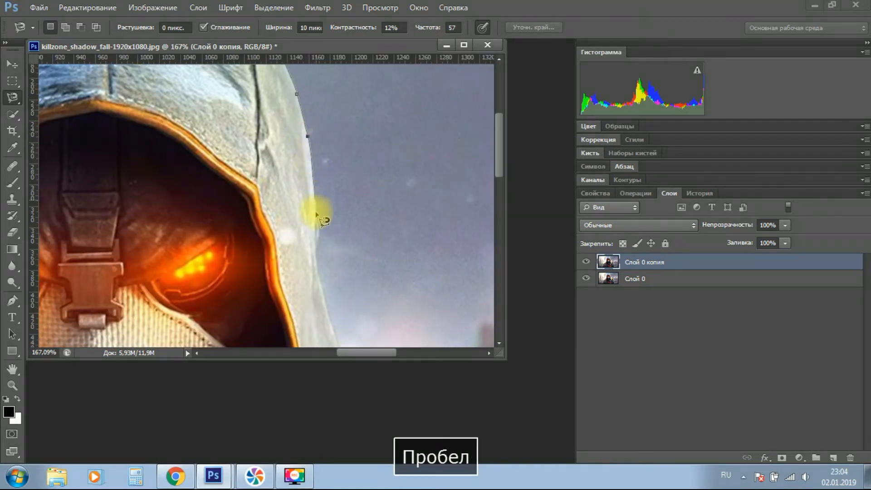
{"action": "key", "text": "space"}
{"action": "left_click_drag", "start_coordinate": [317, 266], "coordinate": [308, 132]}
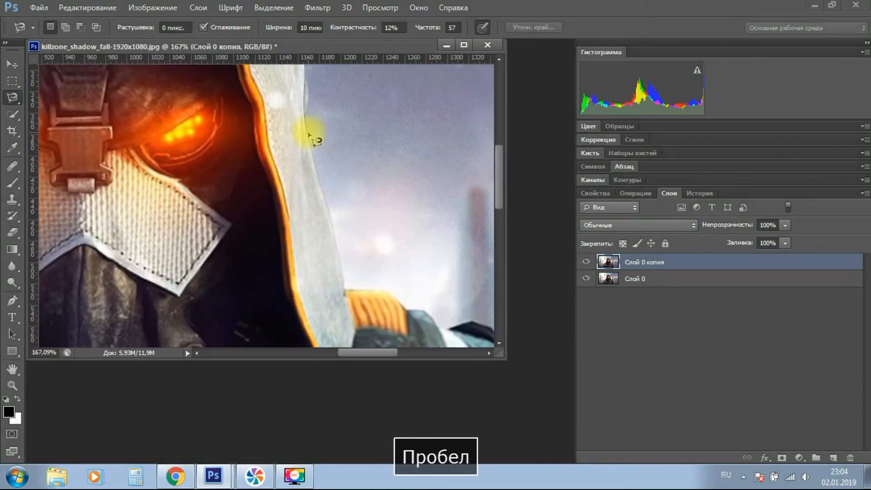
{"action": "left_click", "coordinate": [346, 289]}
Trace the outline over the orange strap, the black bump and the top of the right shoulder.
{"action": "key", "text": "space"}
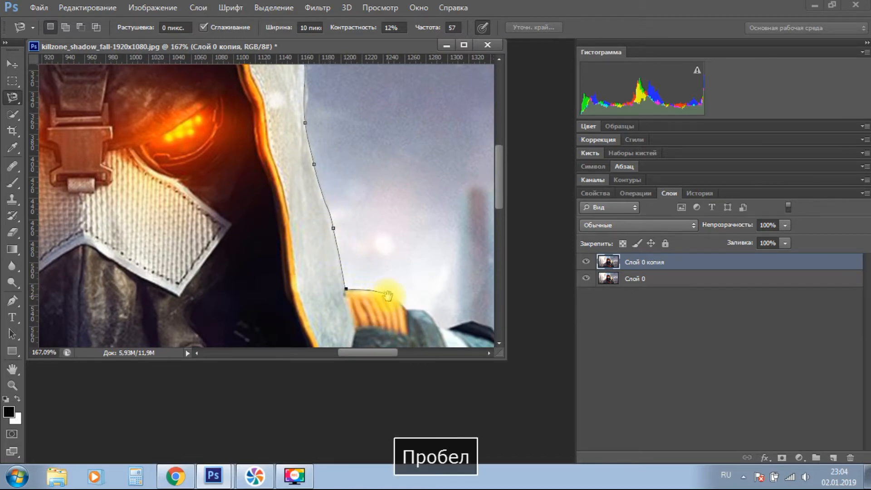
{"action": "left_click_drag", "start_coordinate": [386, 295], "coordinate": [335, 206]}
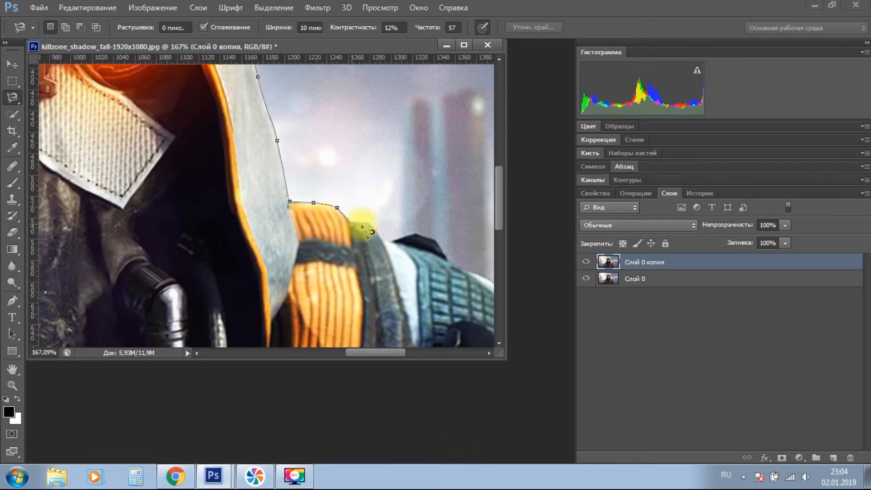
{"action": "left_click", "coordinate": [390, 242]}
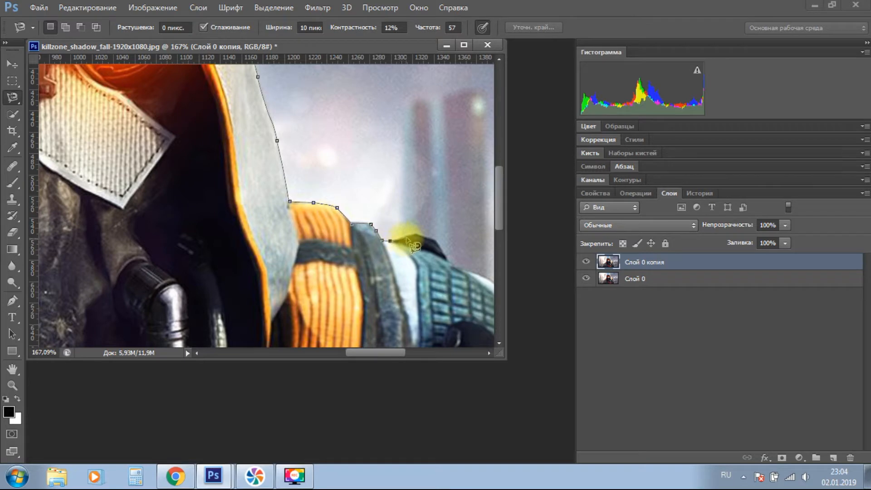
{"action": "left_click", "coordinate": [420, 234]}
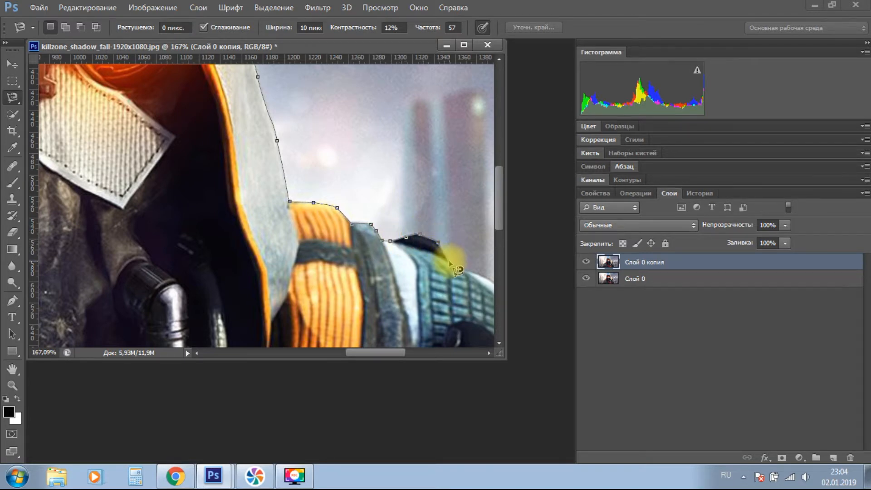
{"action": "key", "text": "space"}
{"action": "mouse_move", "coordinate": [457, 270]}
{"action": "left_mouse_down"}
{"action": "mouse_move", "coordinate": [257, 213]}
{"action": "mouse_move", "coordinate": [269, 223]}
{"action": "left_mouse_up"}
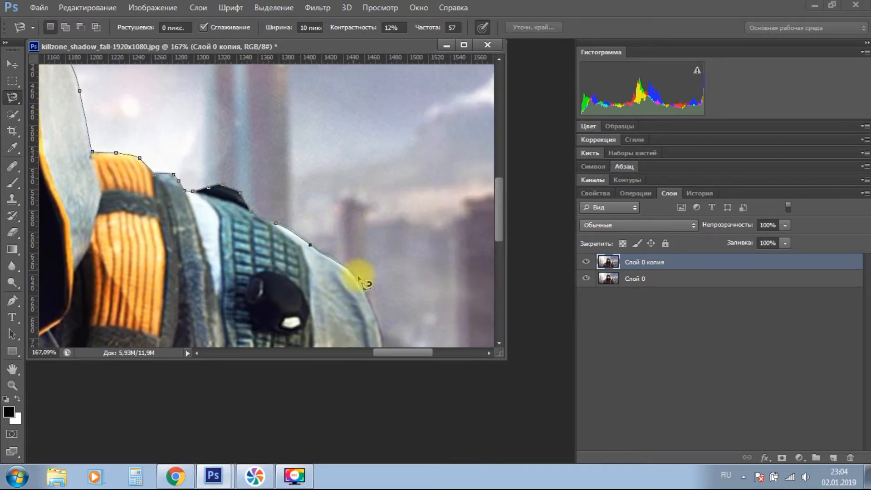
Continue the outline around the outer right shoulder and down the upper sleeve to its fold.
{"action": "key", "text": "space"}
{"action": "mouse_move", "coordinate": [360, 281]}
{"action": "left_mouse_down"}
{"action": "mouse_move", "coordinate": [317, 185]}
{"action": "mouse_move", "coordinate": [327, 194]}
{"action": "left_mouse_up"}
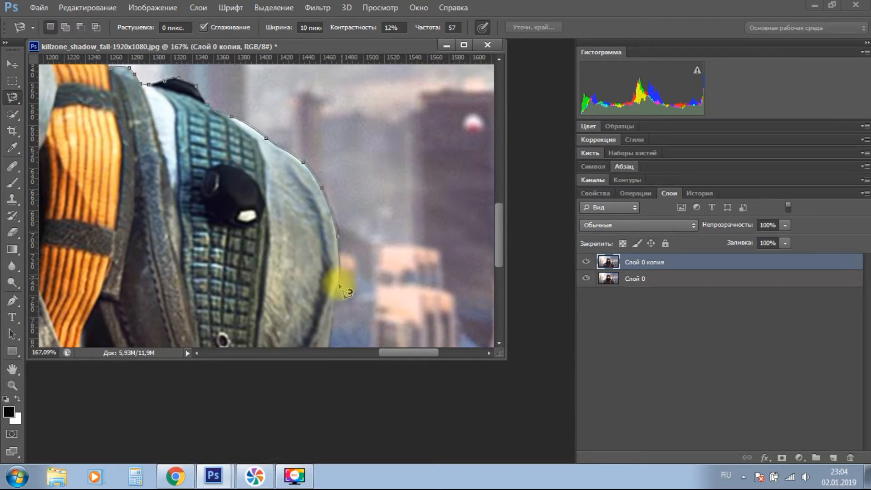
{"action": "key", "text": "space"}
{"action": "left_click_drag", "start_coordinate": [339, 285], "coordinate": [336, 150]}
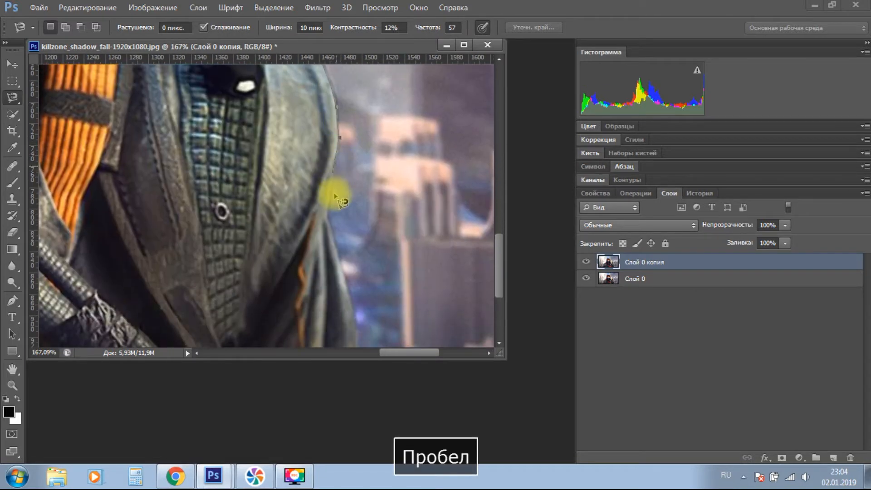
{"action": "key", "text": "space"}
{"action": "left_click_drag", "start_coordinate": [326, 220], "coordinate": [299, 135]}
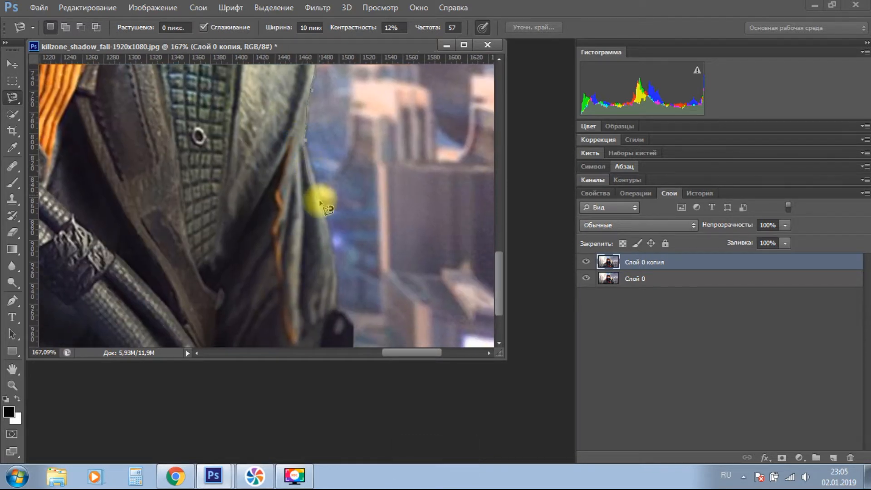
Remove the misplaced lasso anchor at the sleeve fold and retrace down the lower right sleeve and around the black bump.
{"action": "key", "text": "BackSpace"}
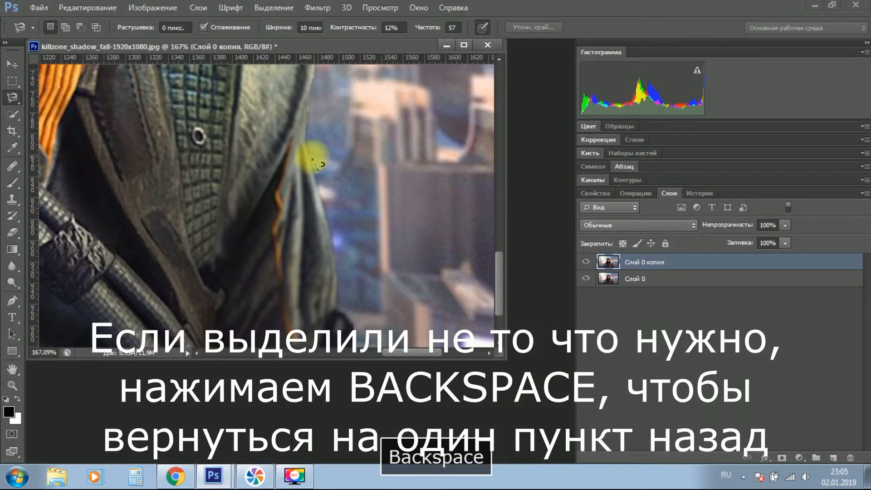
{"action": "key", "text": "alt"}
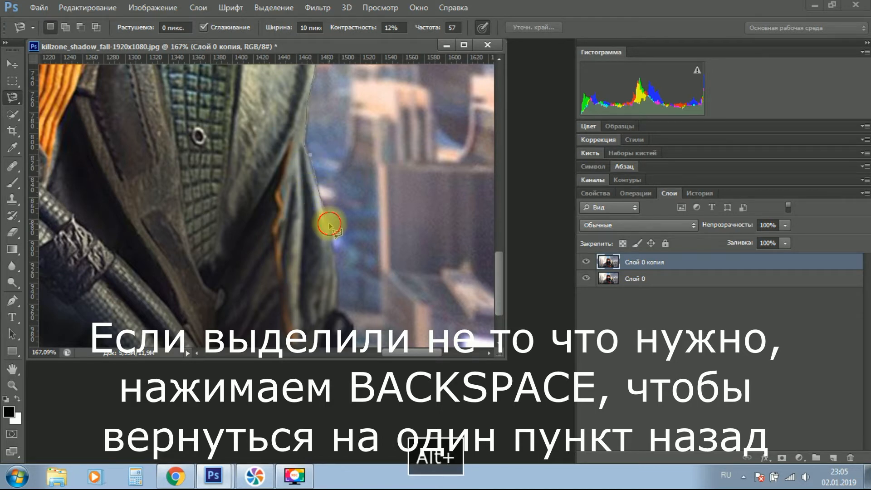
{"action": "left_click", "coordinate": [335, 258], "text": "alt"}
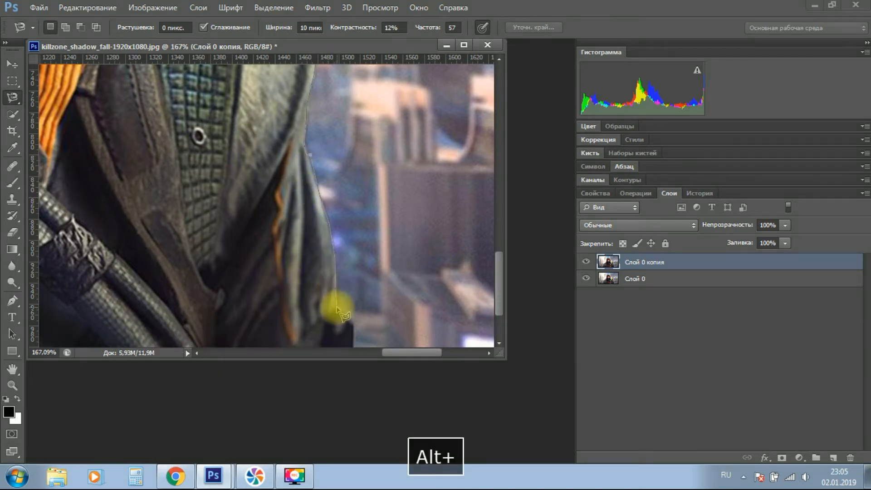
{"action": "key", "text": "space"}
{"action": "left_click_drag", "start_coordinate": [334, 306], "coordinate": [334, 171]}
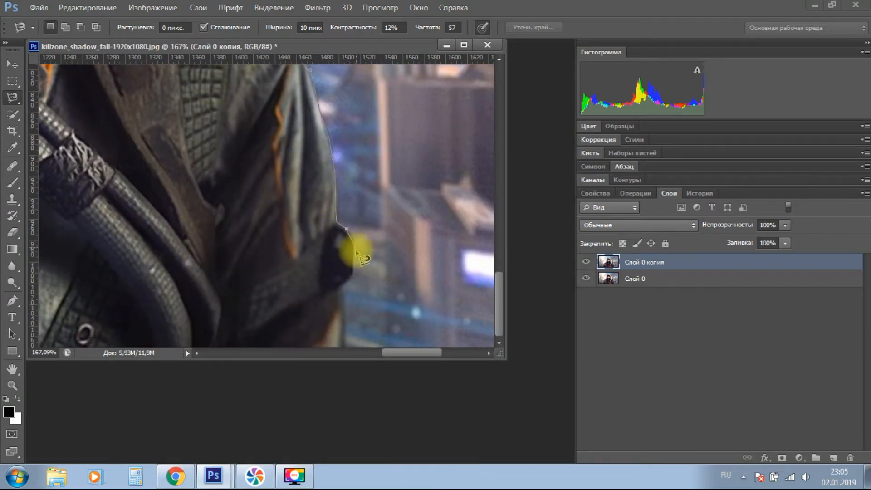
{"action": "left_click", "coordinate": [353, 274]}
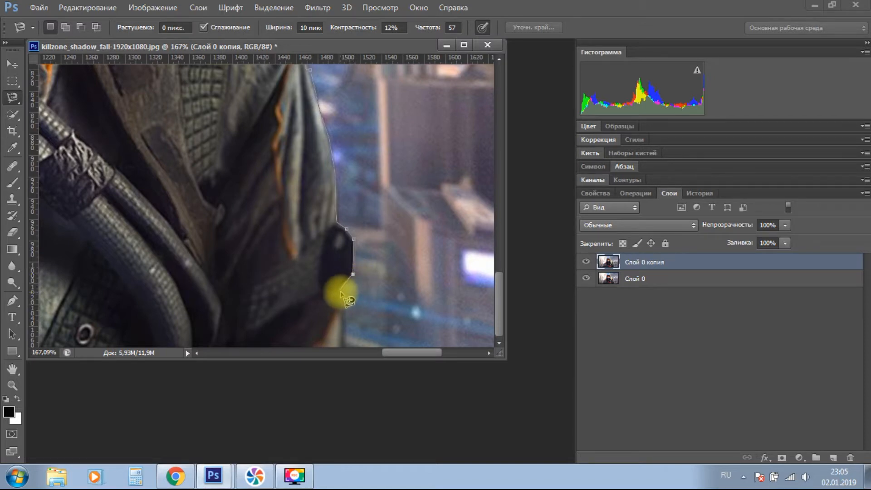
Run straight lasso segments down to the image's bottom edge and along it to the outer edge of the left sleeve.
{"action": "left_click", "coordinate": [340, 290], "text": "alt"}
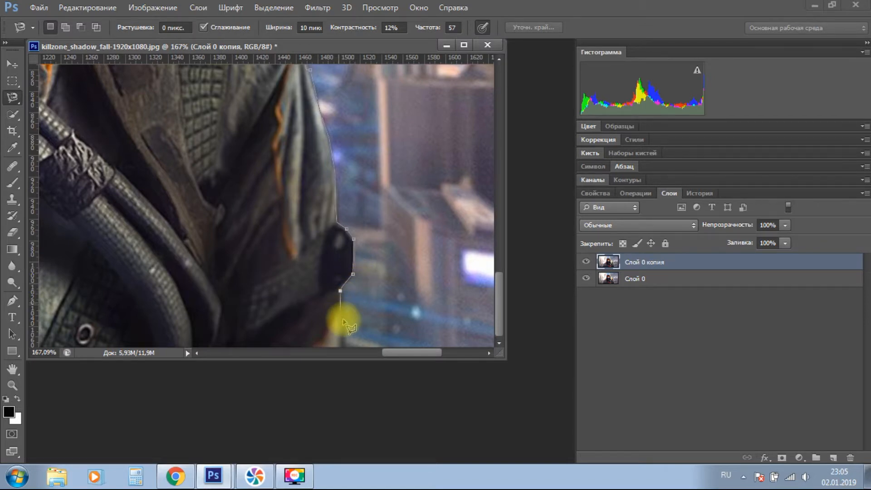
{"action": "left_click", "coordinate": [342, 355], "text": "alt"}
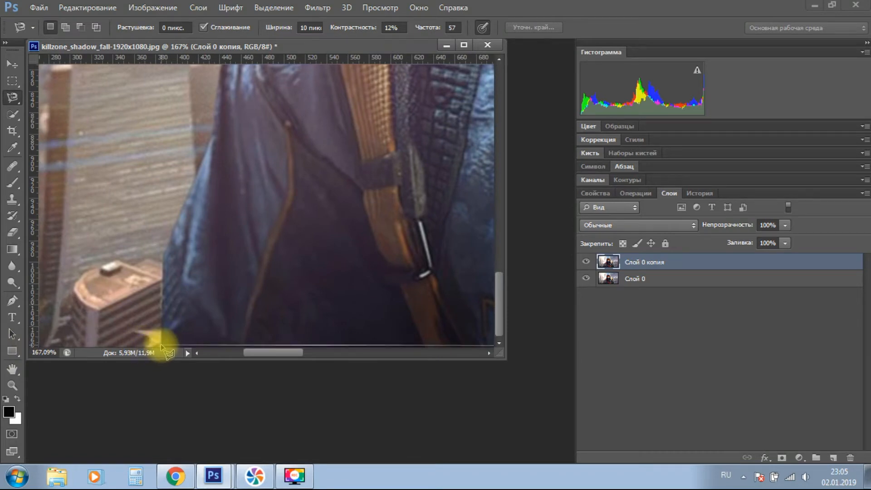
{"action": "left_click", "coordinate": [162, 347], "text": "alt"}
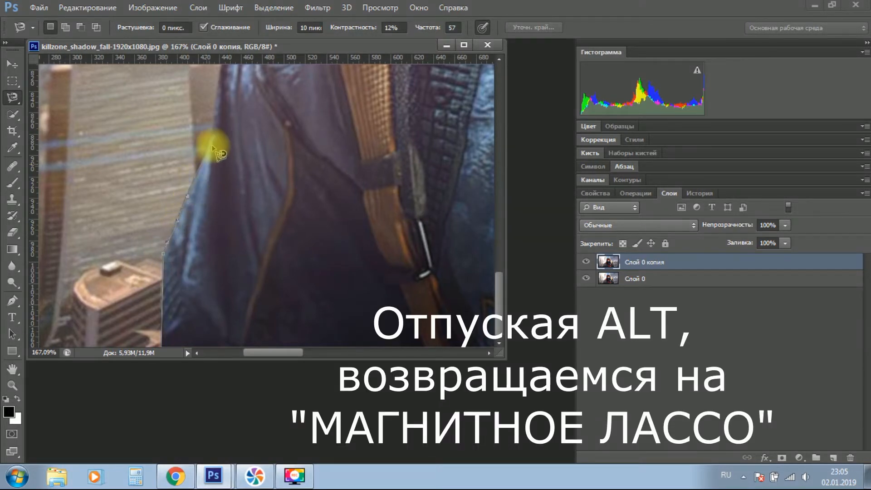
Trace the outline up the outer edge of the left sleeve to the shoulder, replacing the misplaced anchor.
{"action": "key", "text": "space"}
{"action": "left_click_drag", "start_coordinate": [213, 190], "coordinate": [217, 289]}
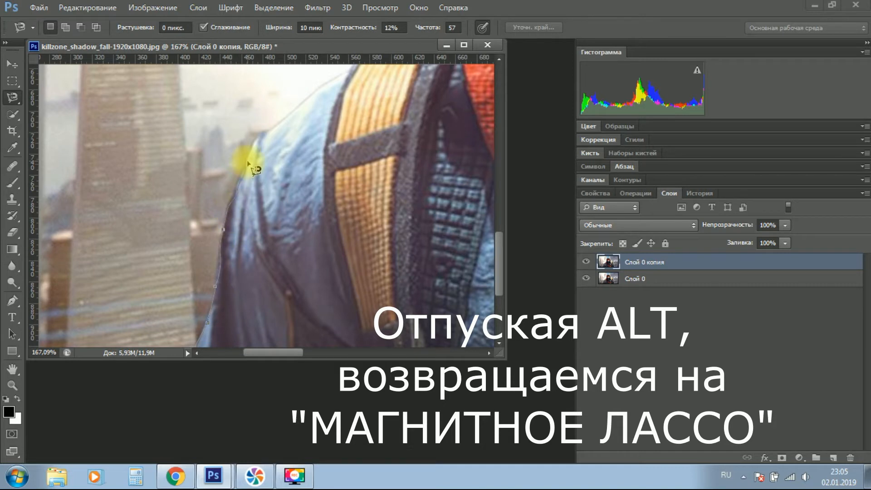
{"action": "key", "text": "BackSpace"}
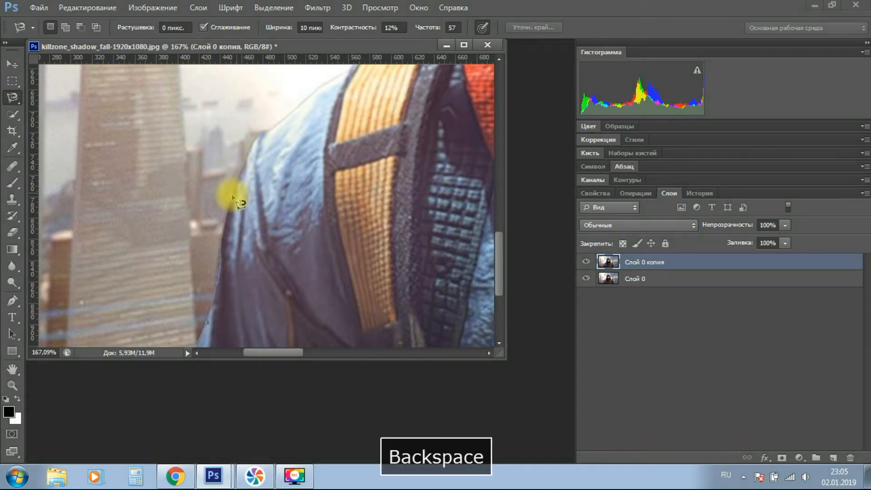
{"action": "left_click", "coordinate": [252, 157]}
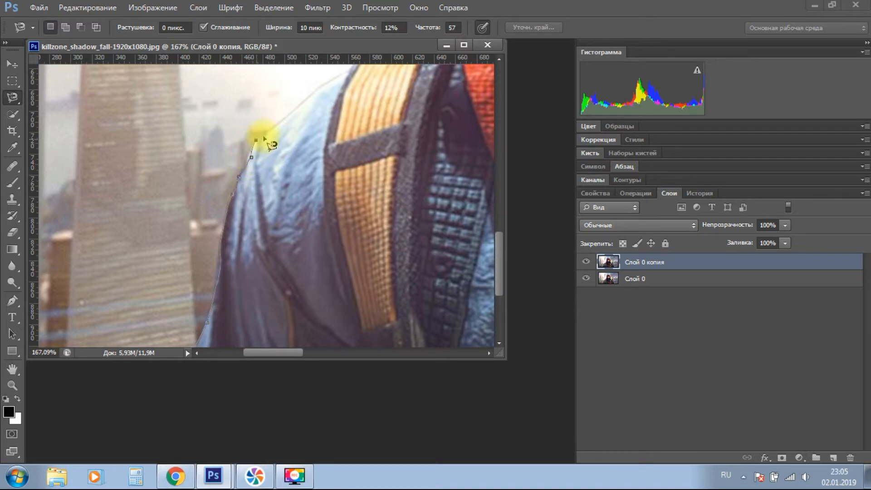
Trace the outline over the left shoulder, its orange strap and the red scarf up to the hood.
{"action": "key", "text": "space"}
{"action": "left_click_drag", "start_coordinate": [268, 133], "coordinate": [198, 219]}
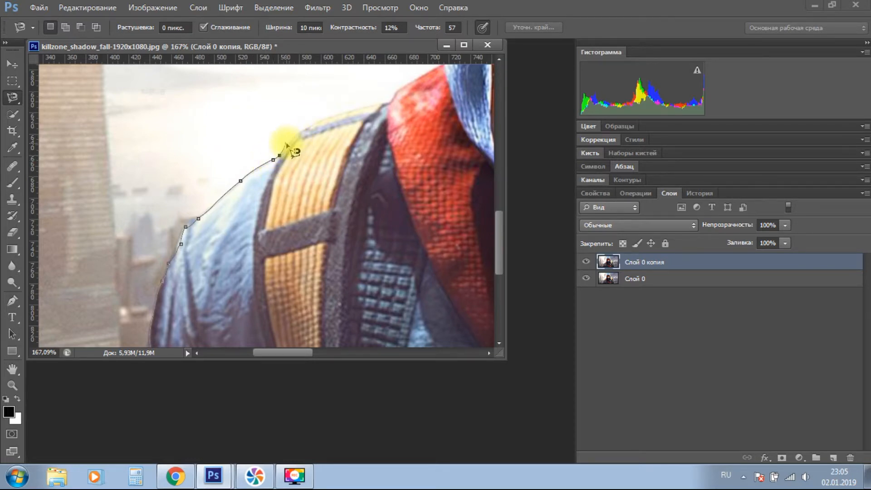
{"action": "left_click", "coordinate": [288, 145]}
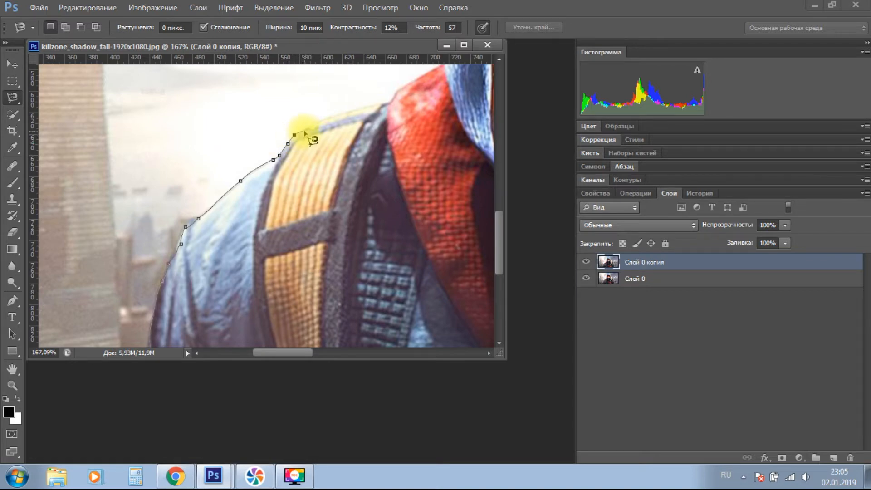
{"action": "left_click", "coordinate": [357, 109], "text": "alt"}
{"action": "mouse_move", "coordinate": [357, 110]}
{"action": "left_mouse_down"}
{"action": "mouse_move", "coordinate": [375, 99]}
{"action": "mouse_move", "coordinate": [382, 105]}
{"action": "mouse_move", "coordinate": [311, 243]}
{"action": "mouse_move", "coordinate": [366, 220]}
{"action": "mouse_move", "coordinate": [362, 189]}
{"action": "mouse_move", "coordinate": [324, 306]}
{"action": "left_mouse_up"}
{"action": "key", "text": "space"}
{"action": "key", "text": "space"}
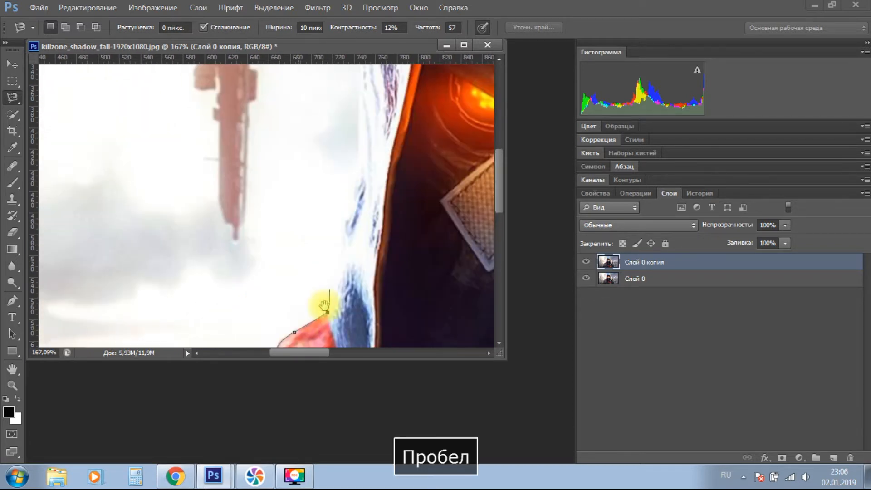
Continue the lasso outline from the red scarf up the lower left edge of the hood, using straight segments and replacing the misplaced anchor.
{"action": "left_click", "coordinate": [323, 300], "text": "alt"}
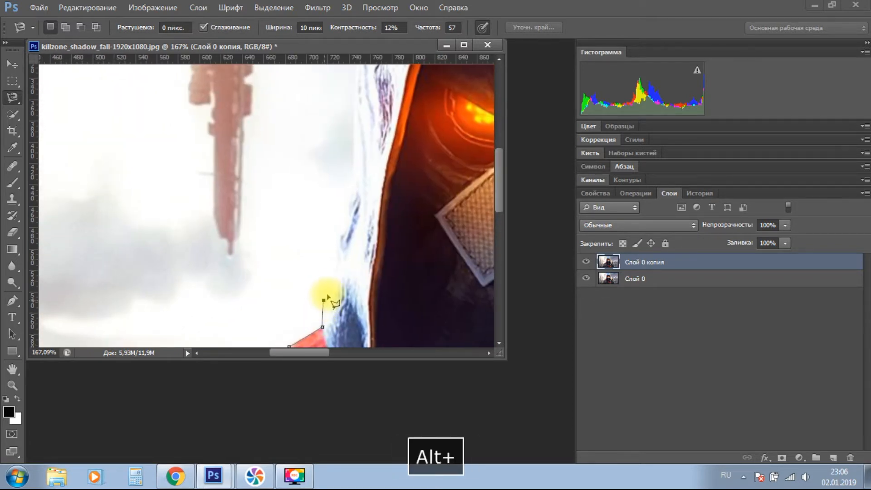
{"action": "left_click", "coordinate": [334, 264], "text": "alt"}
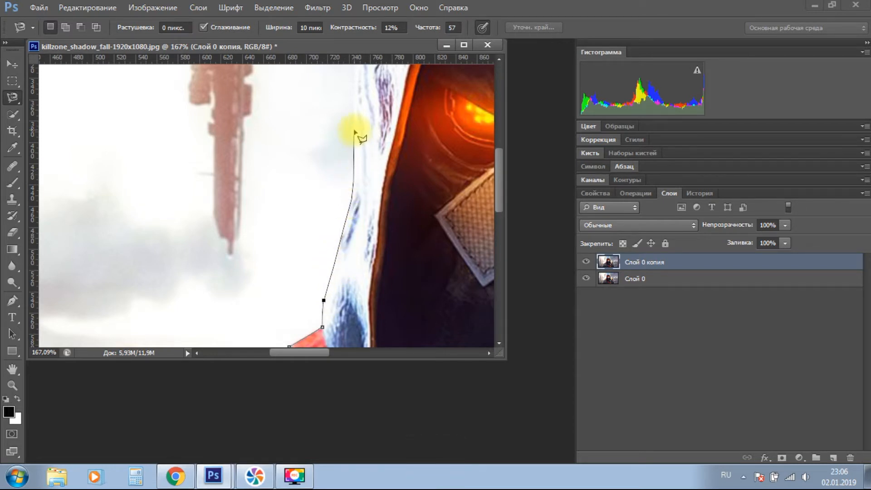
{"action": "key", "text": "space"}
{"action": "left_click_drag", "start_coordinate": [353, 116], "coordinate": [353, 280]}
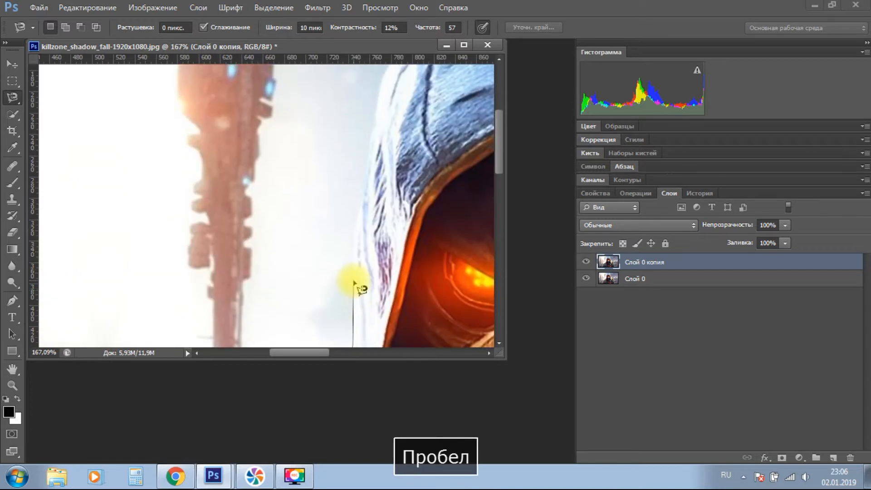
{"action": "left_click", "coordinate": [353, 280]}
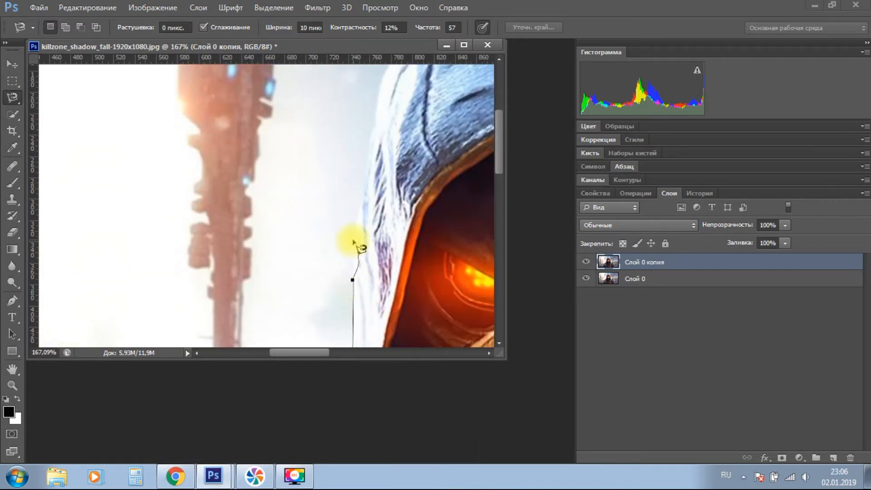
{"action": "left_click", "coordinate": [354, 263], "text": "alt"}
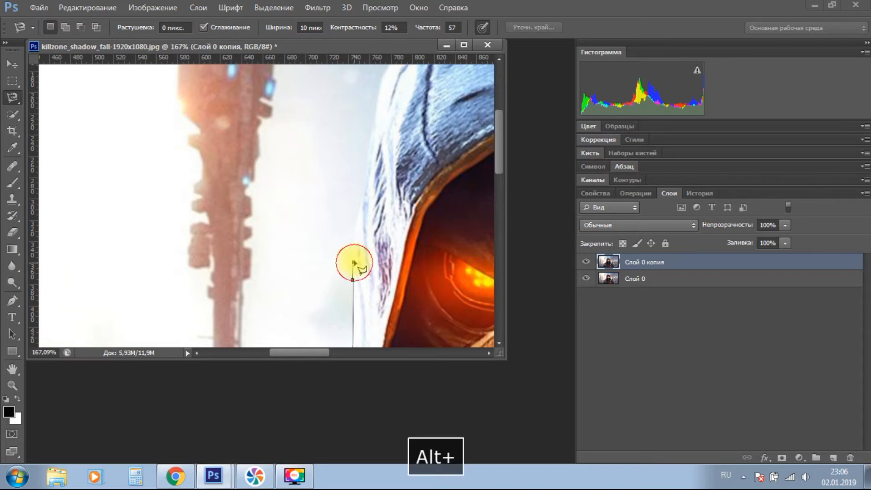
{"action": "left_click", "coordinate": [360, 214], "text": "alt"}
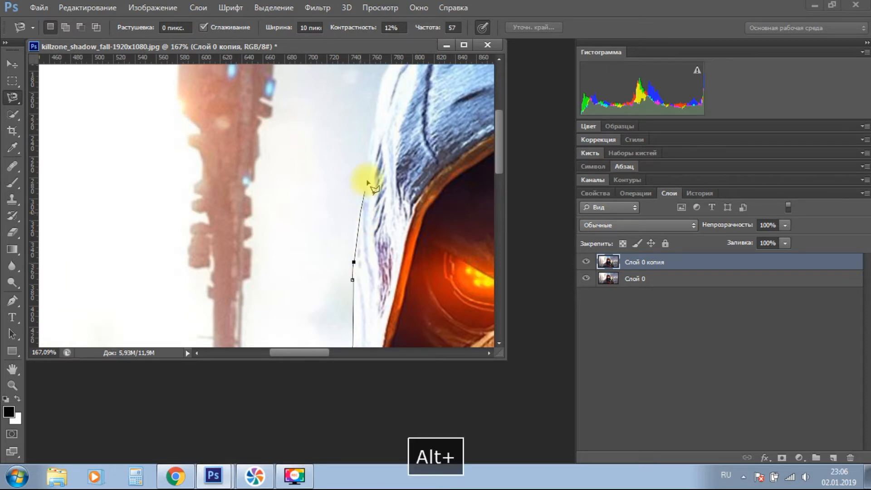
Trace the upper left curve of the hood and close the outline at its starting anchor near the hood's crown.
{"action": "scroll", "coordinate": [376, 145], "scroll_direction": "up", "scroll_amount": 2}
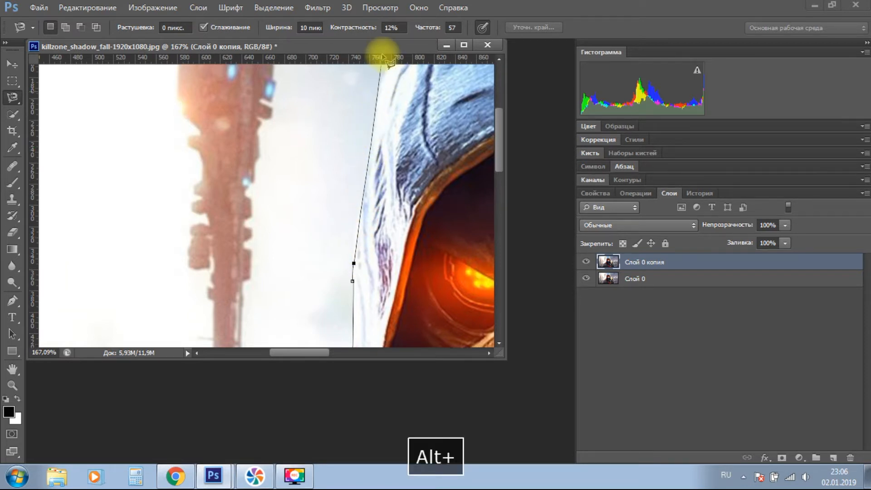
{"action": "left_click", "coordinate": [377, 134], "text": "alt"}
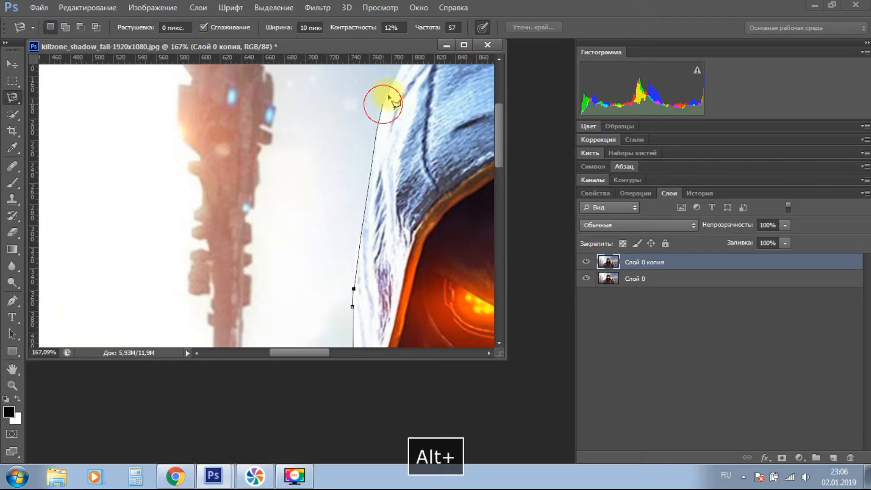
{"action": "scroll", "coordinate": [389, 97], "scroll_direction": "up", "scroll_amount": 4}
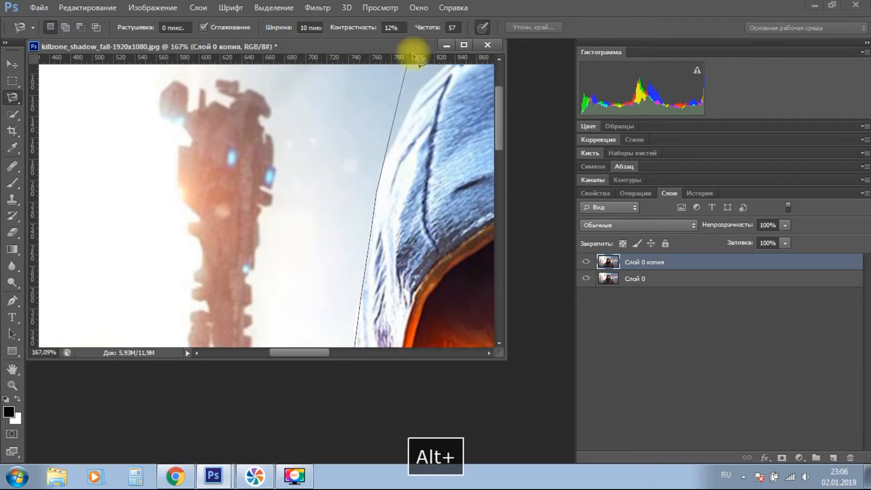
{"action": "left_click", "coordinate": [391, 160], "text": "alt"}
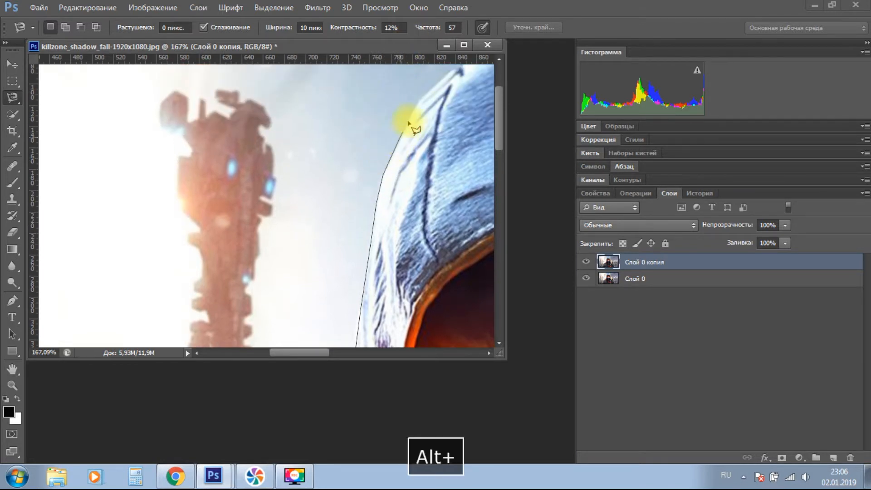
{"action": "left_click", "coordinate": [416, 107], "text": "alt"}
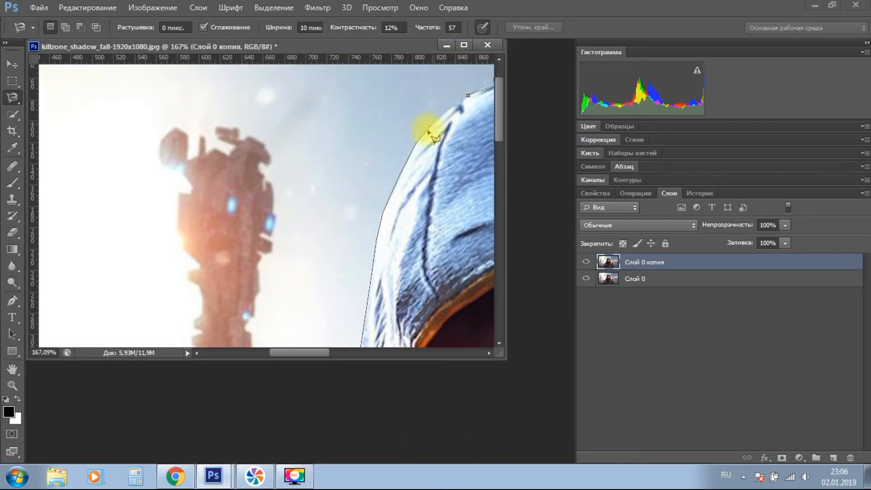
{"action": "left_click", "coordinate": [422, 135], "text": "alt"}
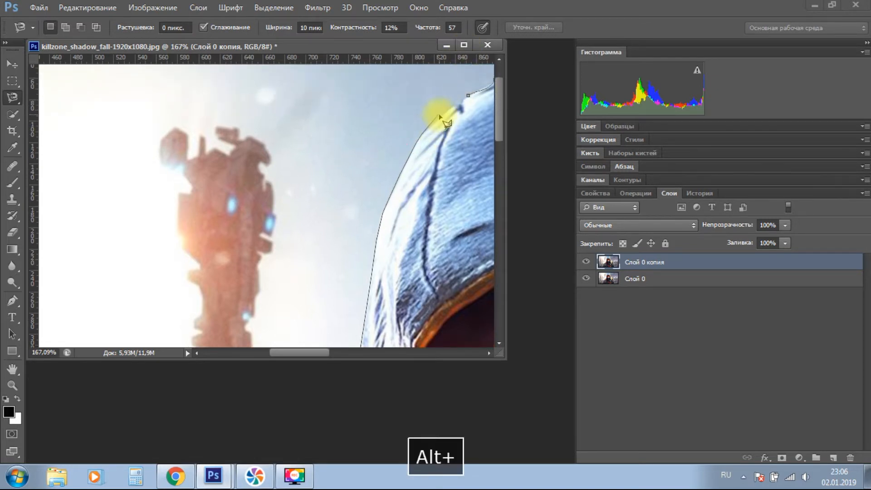
{"action": "left_click", "coordinate": [443, 114], "text": "alt"}
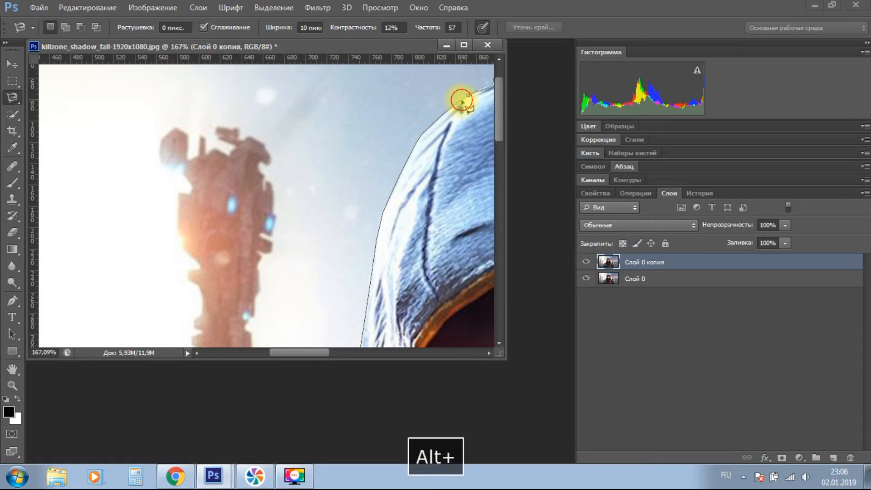
{"action": "double_click", "coordinate": [468, 93]}
{"action": "scroll", "coordinate": [418, 117], "scroll_direction": "down", "scroll_amount": 5}
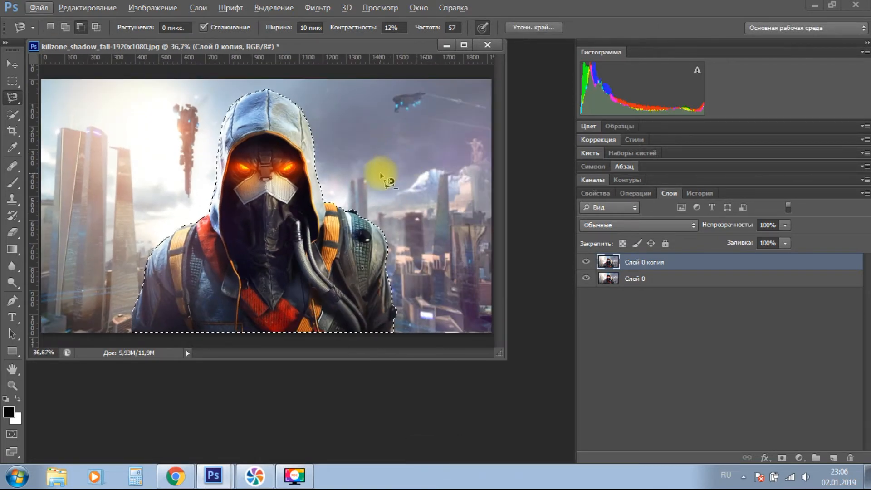
Invert the selection to the background and open Refine Edge with the Black & White (Черно-белое) view.
{"action": "key", "text": "ctrl+shift+i"}
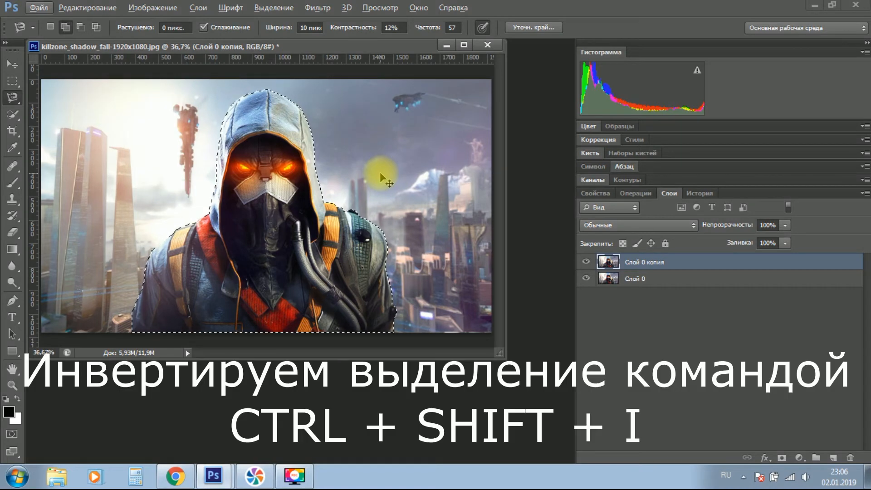
{"action": "key", "text": "ctrl+shift+i"}
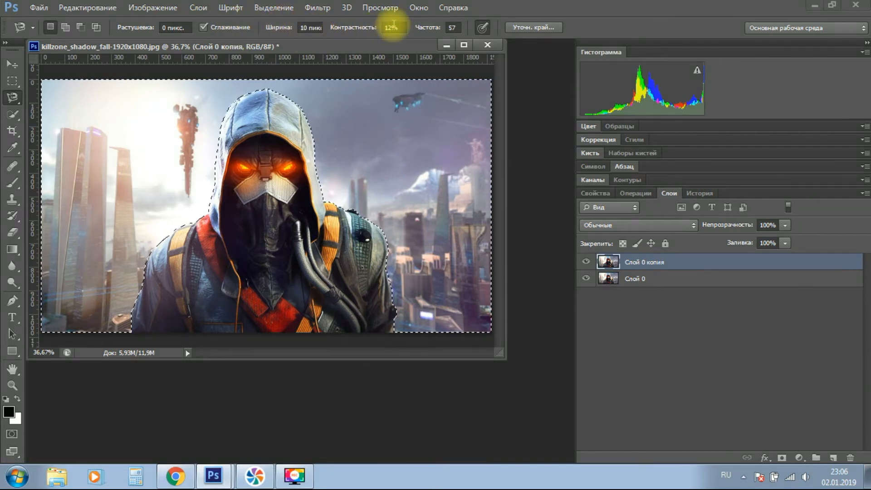
{"action": "left_click", "coordinate": [534, 28]}
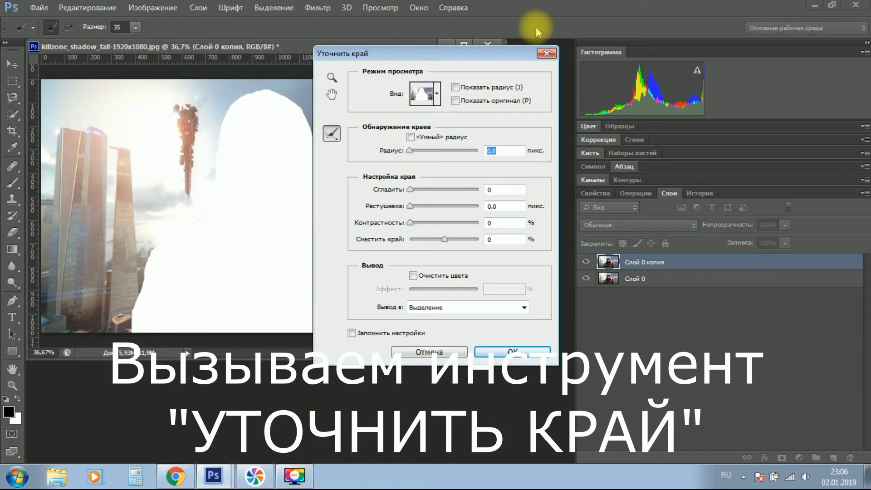
{"action": "left_click_drag", "start_coordinate": [370, 53], "coordinate": [468, 64]}
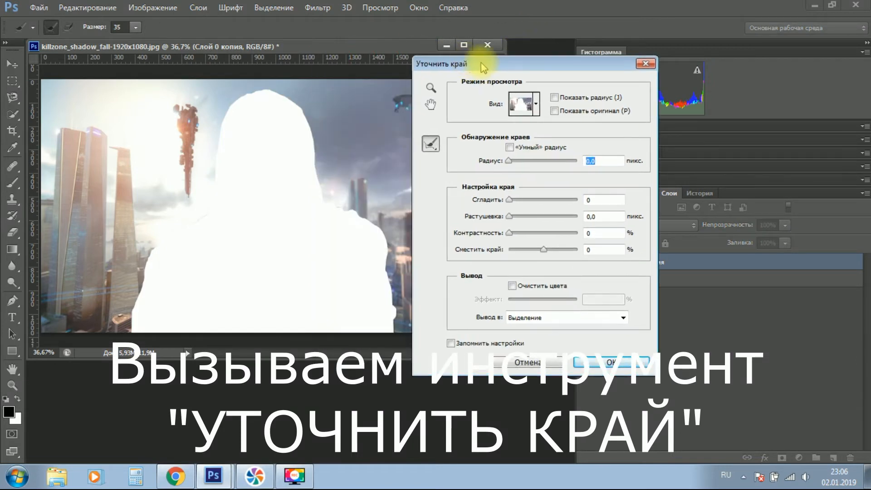
{"action": "left_click", "coordinate": [540, 114]}
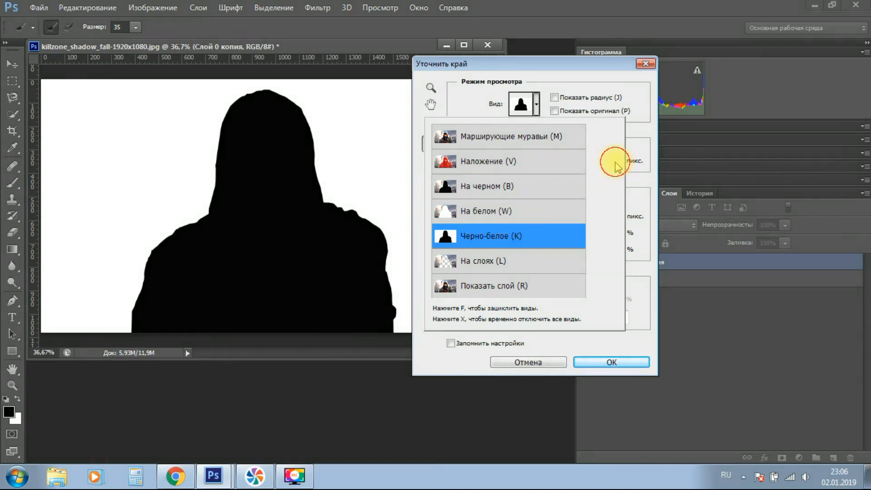
{"action": "left_click", "coordinate": [640, 340]}
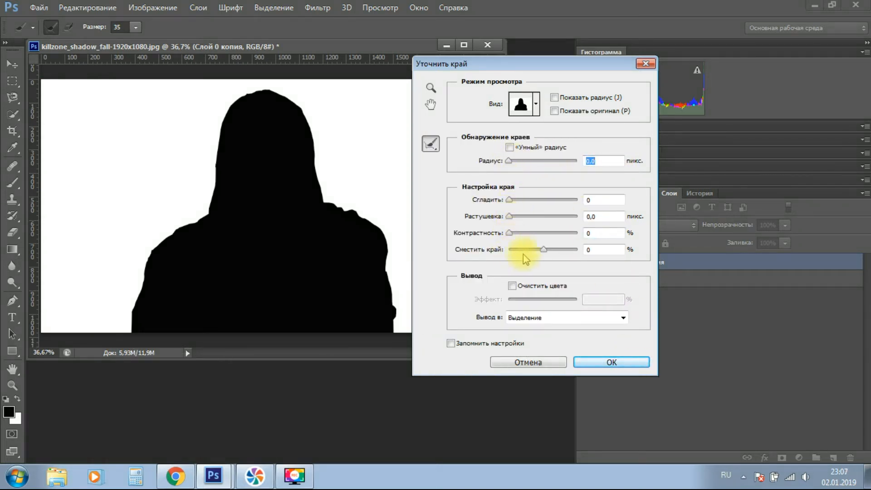
Set Smooth to 10 and Shift Edge to +5 %, and change the preview to Marching Ants (Марширующие муравьи).
{"action": "mouse_move", "coordinate": [542, 250]}
{"action": "left_mouse_down"}
{"action": "mouse_move", "coordinate": [513, 250]}
{"action": "mouse_move", "coordinate": [556, 253]}
{"action": "left_mouse_up"}
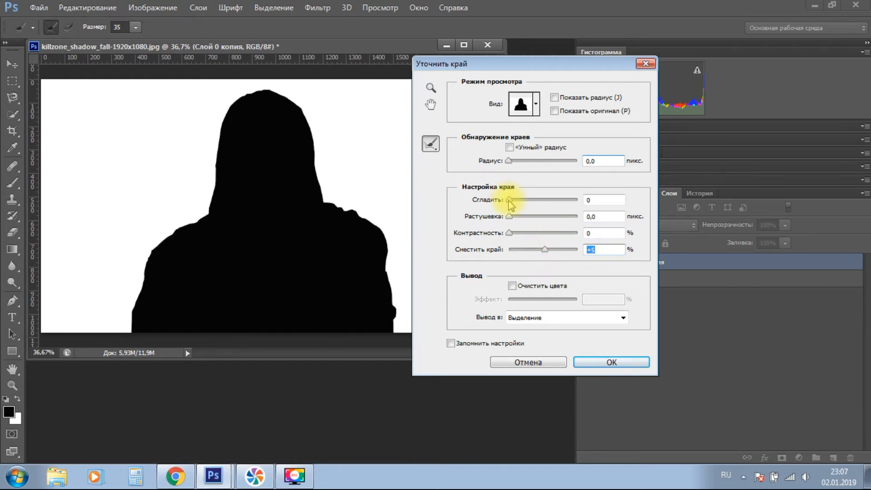
{"action": "left_click", "coordinate": [526, 106]}
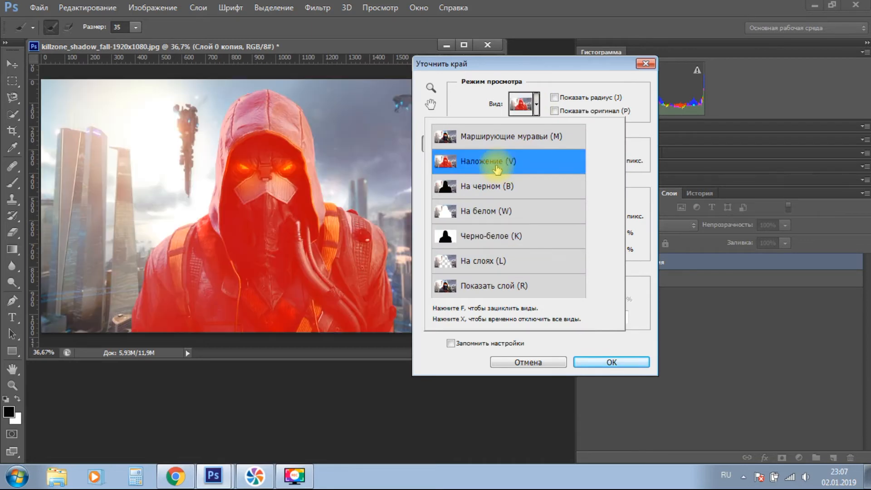
{"action": "left_click", "coordinate": [499, 188]}
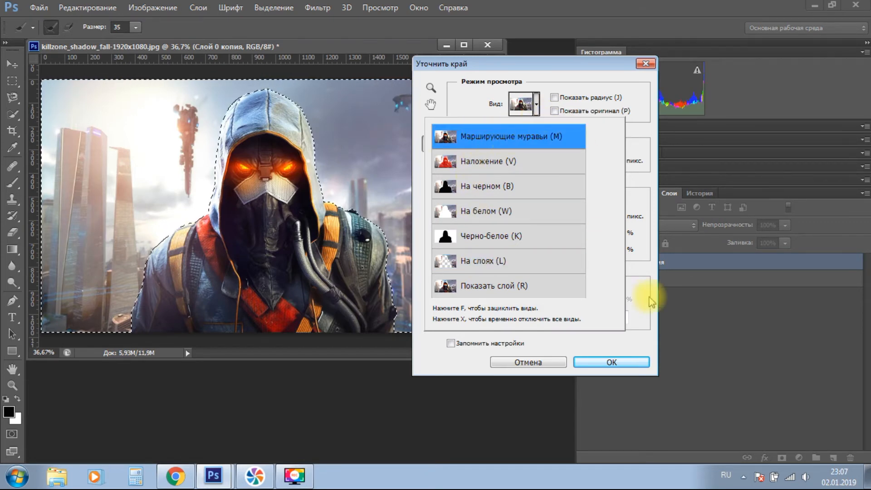
{"action": "left_click", "coordinate": [643, 340]}
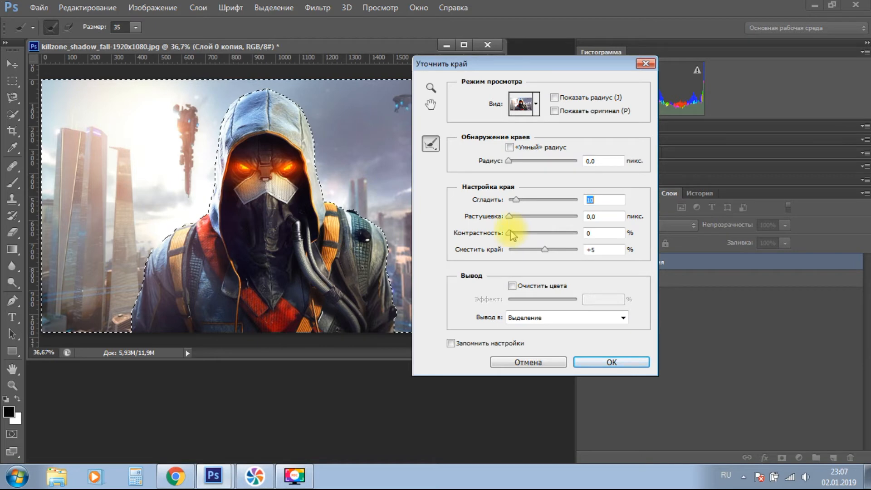
Apply the edge refinement with Smooth 15, Feather 1.4 px, Contrast 9 % and Shift Edge +42 %.
{"action": "left_click_drag", "start_coordinate": [547, 251], "coordinate": [558, 252]}
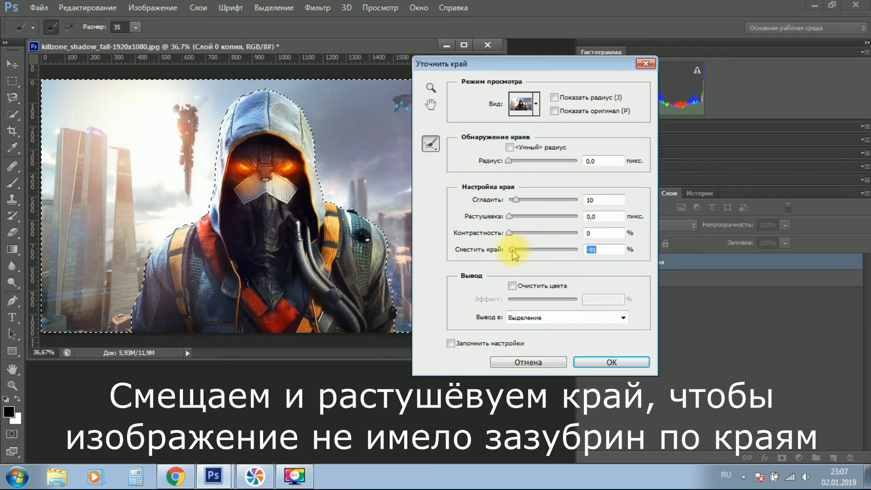
{"action": "left_click_drag", "start_coordinate": [514, 255], "coordinate": [552, 255]}
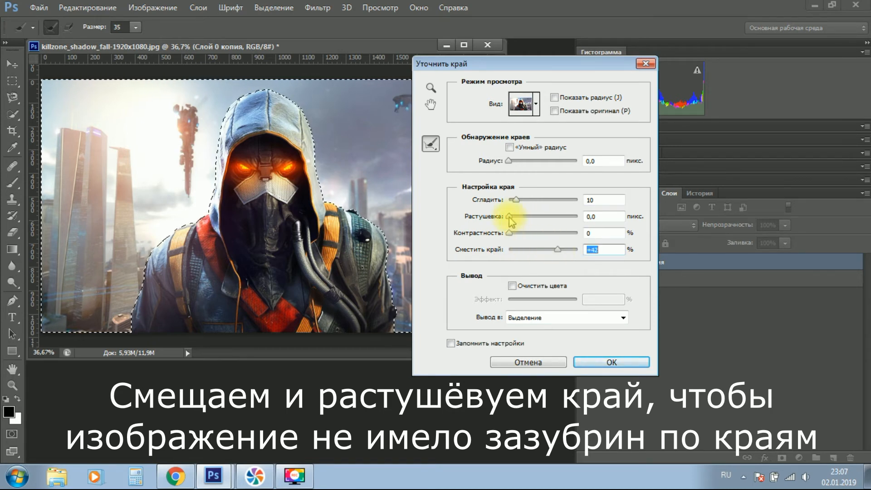
{"action": "left_click", "coordinate": [514, 233]}
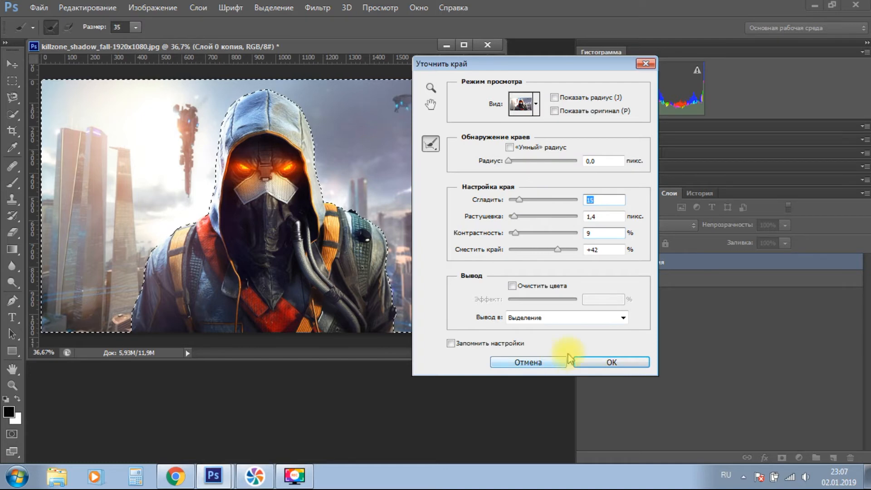
{"action": "left_click", "coordinate": [594, 363]}
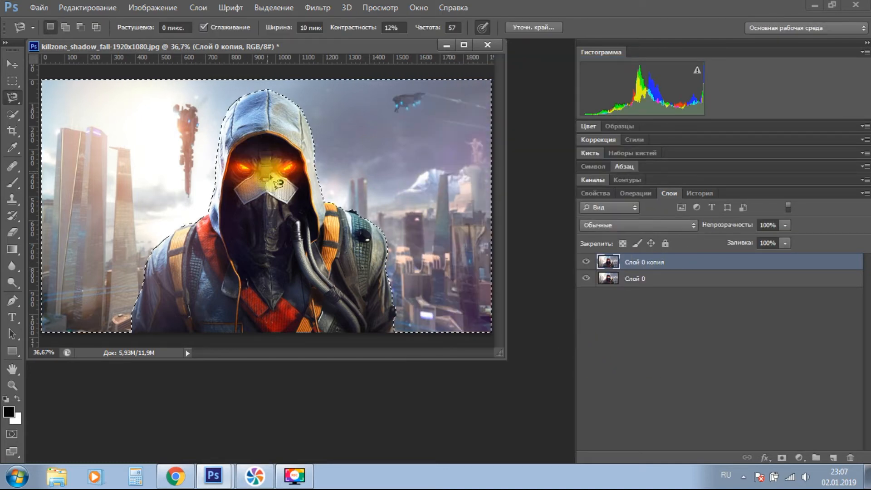
Create a new layer, move it between Слой 0 копия and Слой 0, and leave it selected.
{"action": "left_click", "coordinate": [833, 458]}
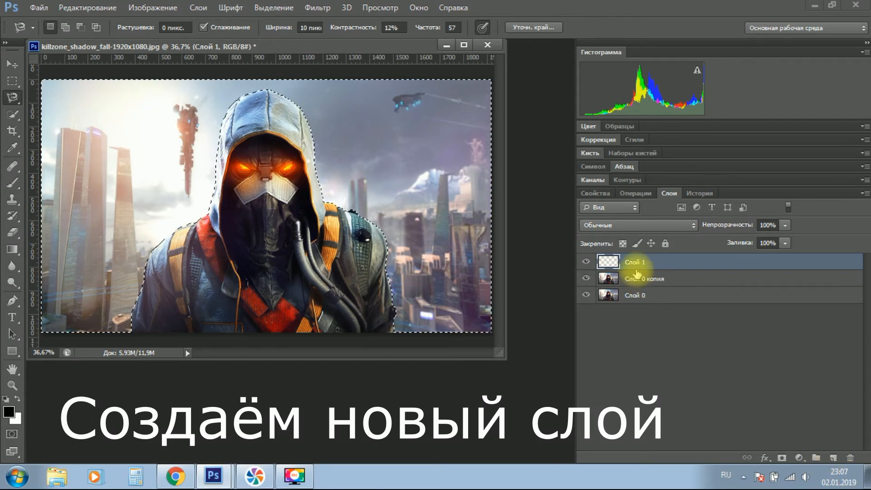
{"action": "left_click_drag", "start_coordinate": [646, 262], "coordinate": [641, 284]}
{"action": "left_click", "coordinate": [637, 296]}
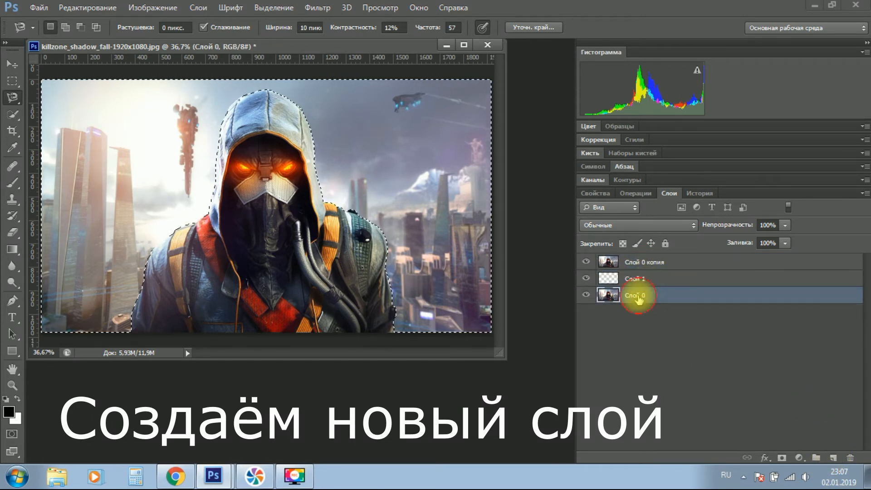
{"action": "left_click", "coordinate": [637, 278]}
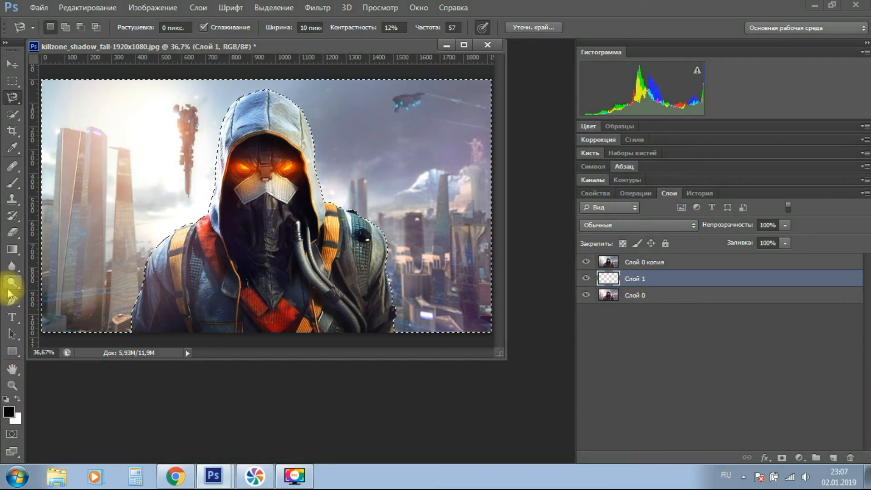
Fill the selected background area of the new layer with black using Paint Bucket, and cut that area out of Слой 0 копия.
{"action": "left_click", "coordinate": [13, 249]}
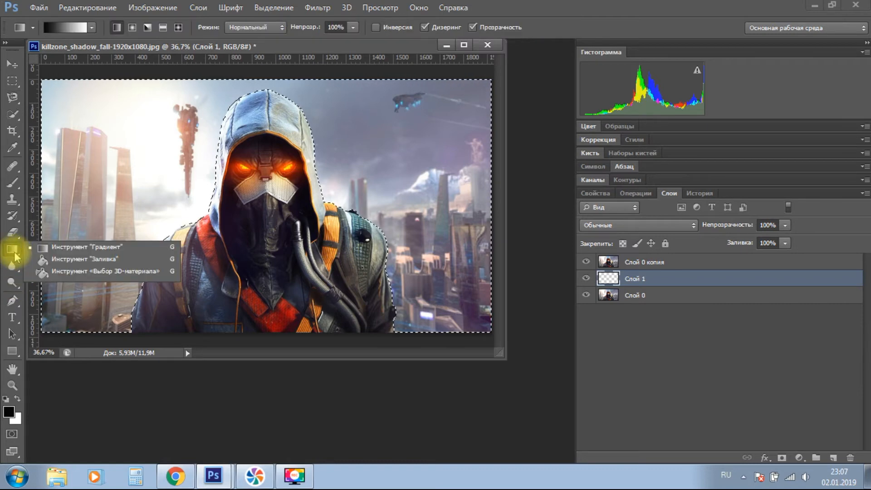
{"action": "left_click", "coordinate": [53, 259]}
{"action": "left_click", "coordinate": [139, 223]}
{"action": "left_click", "coordinate": [655, 261]}
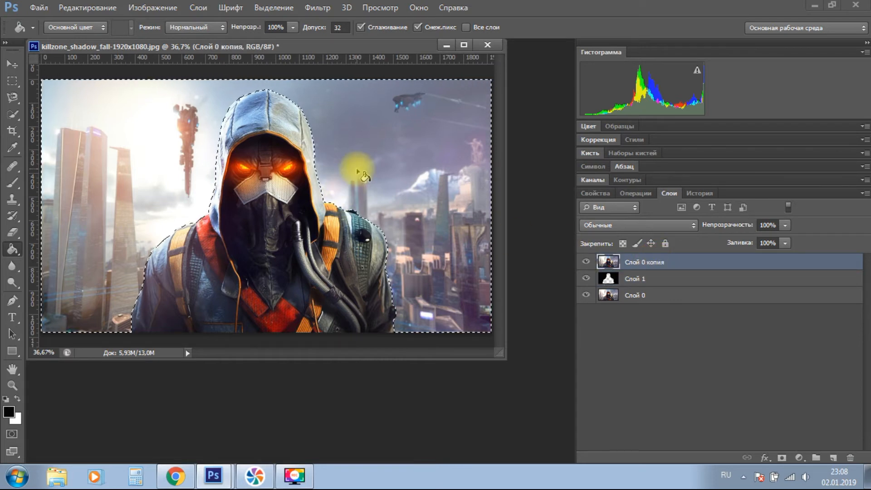
{"action": "key", "text": "ctrl+x"}
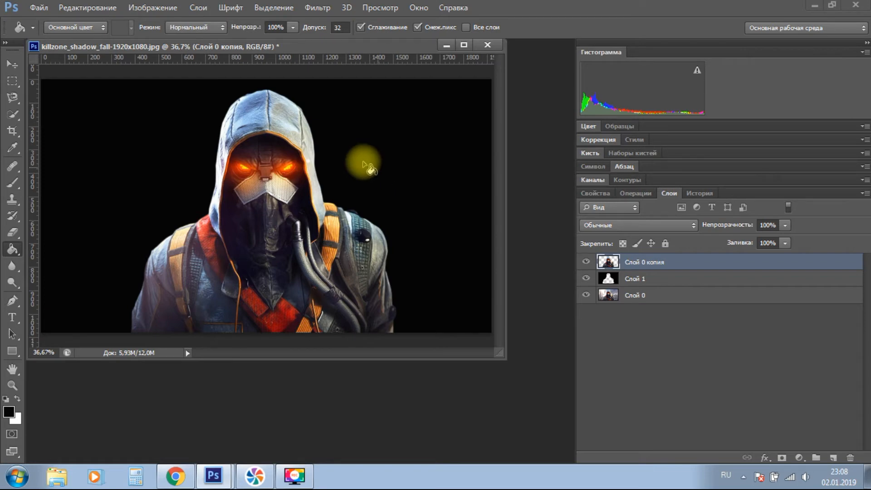
Examine the cutout's edge quality against black along the hood, right shoulder and right sleeve.
{"action": "scroll", "coordinate": [200, 114], "scroll_direction": "up", "scroll_amount": 5}
{"action": "key", "text": "space"}
{"action": "left_click_drag", "start_coordinate": [317, 118], "coordinate": [207, 223]}
{"action": "left_click_drag", "start_coordinate": [324, 148], "coordinate": [261, 66]}
{"action": "left_click_drag", "start_coordinate": [345, 252], "coordinate": [288, 157]}
{"action": "left_click_drag", "start_coordinate": [369, 227], "coordinate": [304, 102]}
{"action": "left_click_drag", "start_coordinate": [378, 282], "coordinate": [354, 211]}
{"action": "left_click_drag", "start_coordinate": [358, 253], "coordinate": [349, 169]}
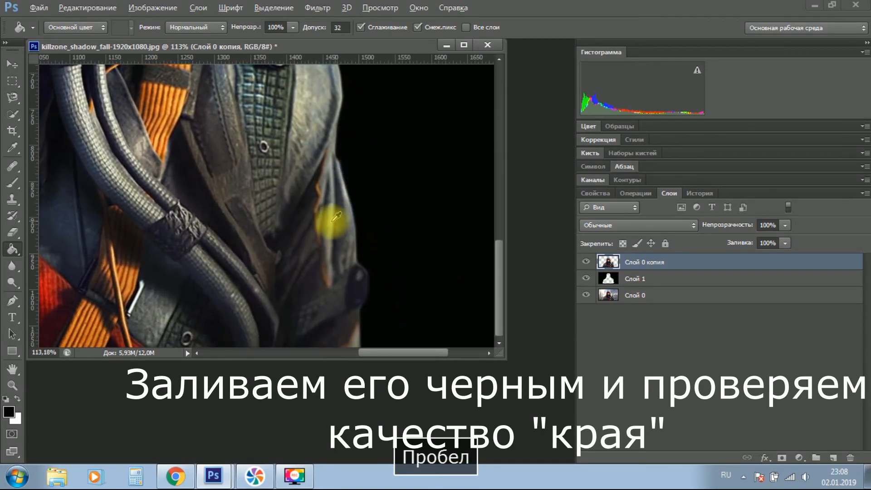
Fill the background area of Слой 1 with black again and toggle the layer's visibility to check it.
{"action": "scroll", "coordinate": [332, 222], "scroll_direction": "down", "scroll_amount": 4}
{"action": "scroll", "coordinate": [126, 276], "scroll_direction": "down", "scroll_amount": 4}
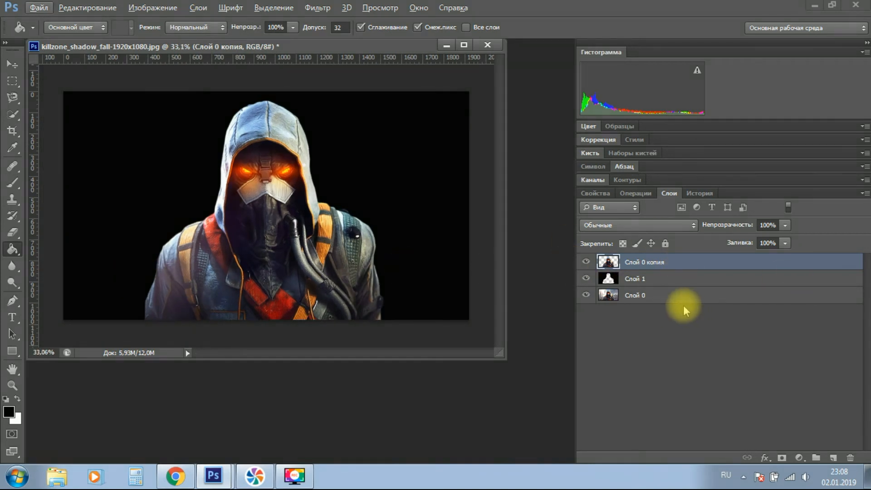
{"action": "left_click", "coordinate": [669, 279]}
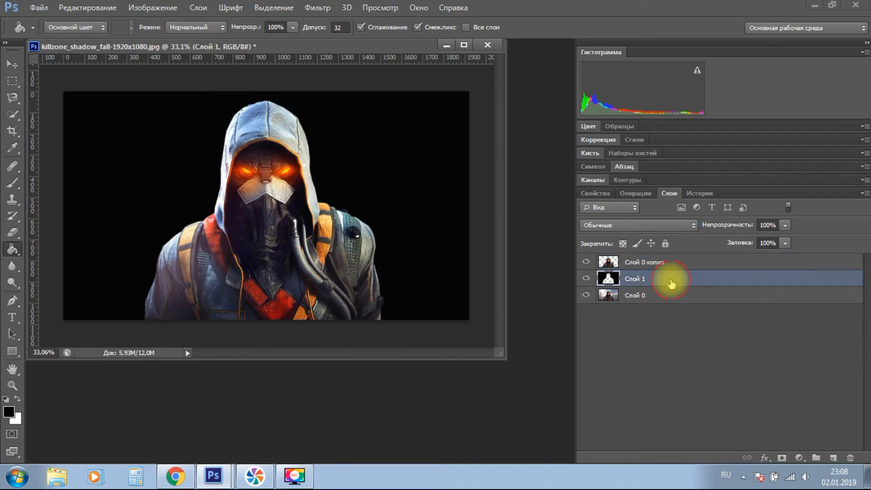
{"action": "left_click", "coordinate": [155, 220]}
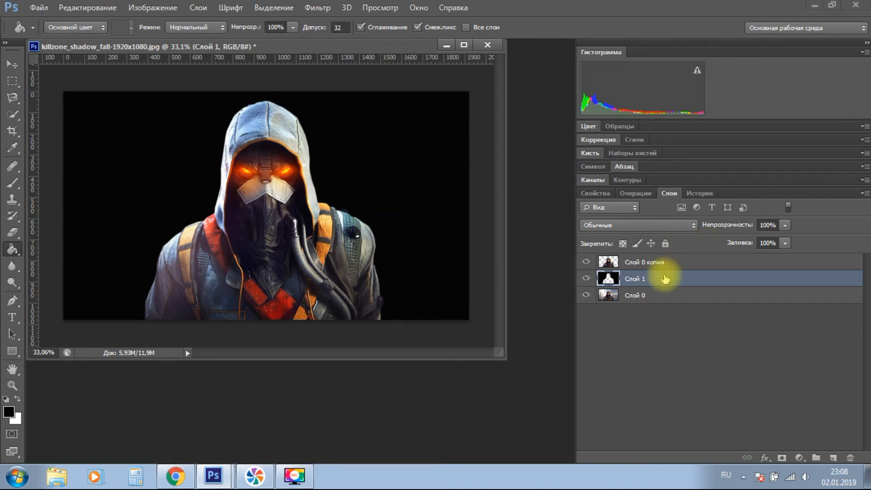
{"action": "left_click", "coordinate": [586, 279]}
{"action": "left_click", "coordinate": [585, 279]}
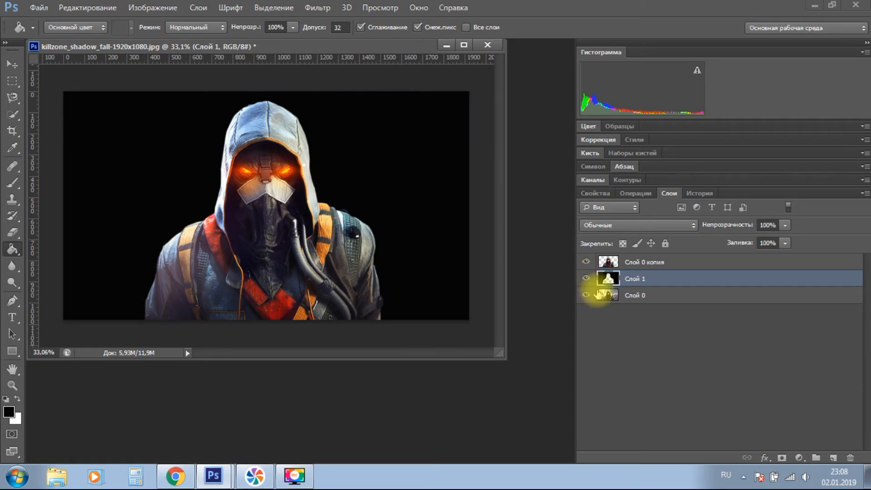
Hide the original image layer Слой 0 and delete it.
{"action": "left_click", "coordinate": [585, 295]}
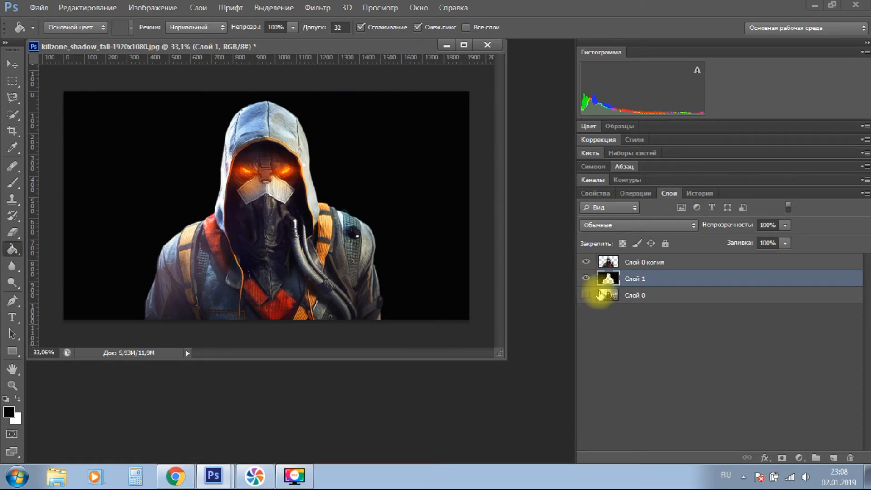
{"action": "right_click", "coordinate": [638, 295]}
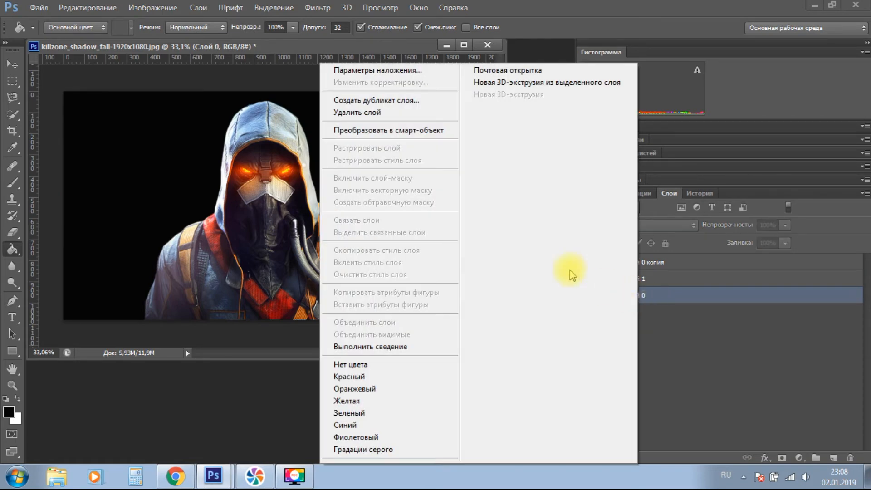
{"action": "left_click", "coordinate": [379, 113]}
{"action": "left_click", "coordinate": [402, 182]}
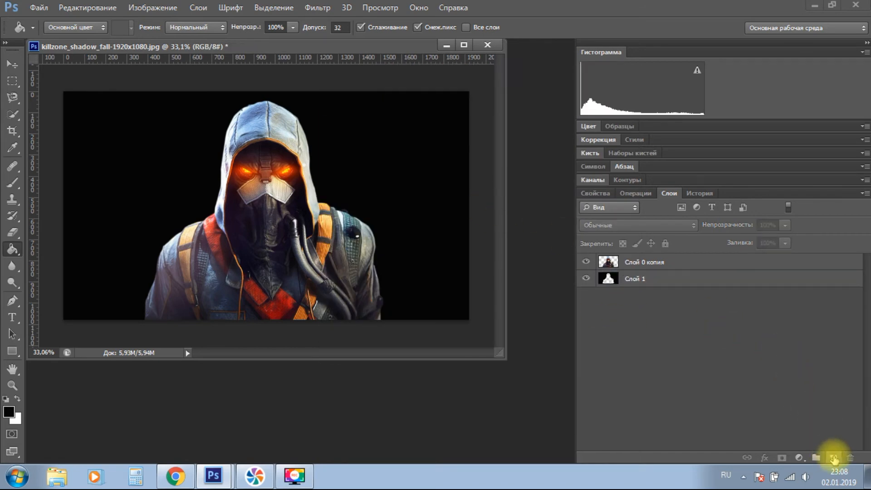
Replace Слой 1 with a new layer placed directly below Слой 0 копия and filled entirely with black.
{"action": "left_click", "coordinate": [833, 459]}
{"action": "left_click_drag", "start_coordinate": [626, 262], "coordinate": [628, 286]}
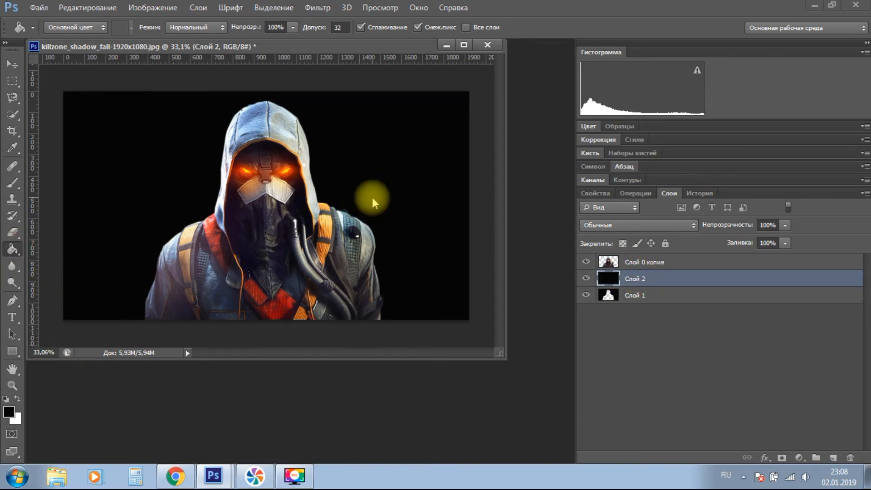
{"action": "right_click", "coordinate": [640, 293]}
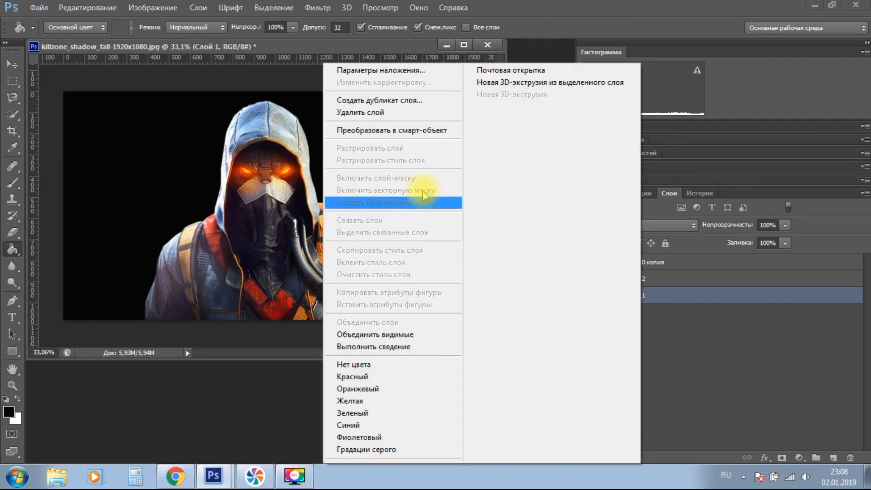
{"action": "left_click", "coordinate": [389, 113]}
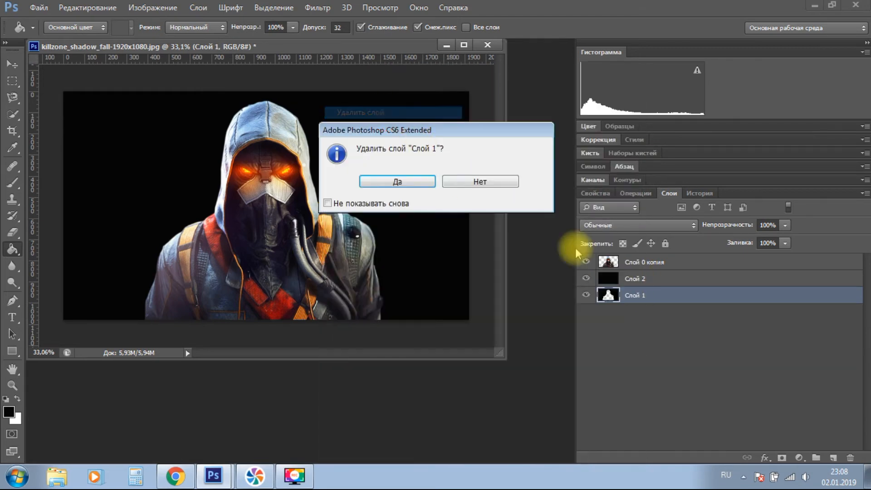
{"action": "left_click", "coordinate": [397, 181]}
{"action": "left_click", "coordinate": [701, 391]}
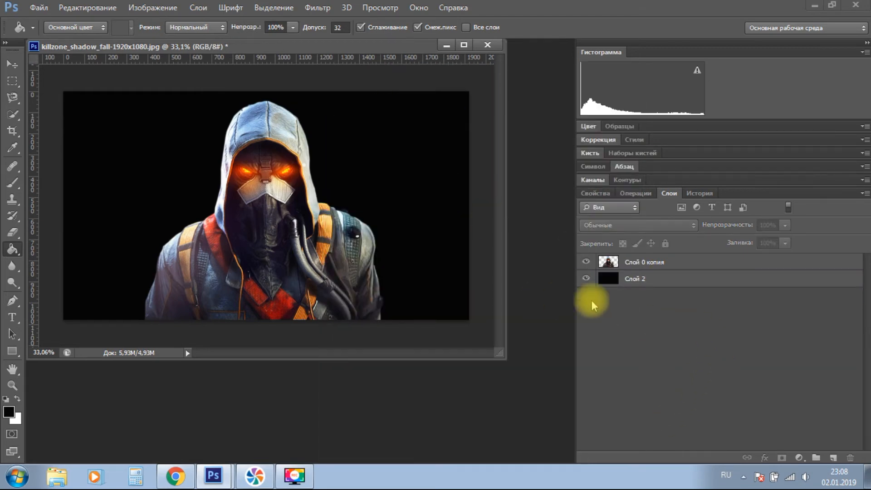
Check the cutout and the black layer separately by toggling the visibility of Слой 0 копия and Слой 2.
{"action": "left_click", "coordinate": [586, 262]}
{"action": "left_click", "coordinate": [586, 262]}
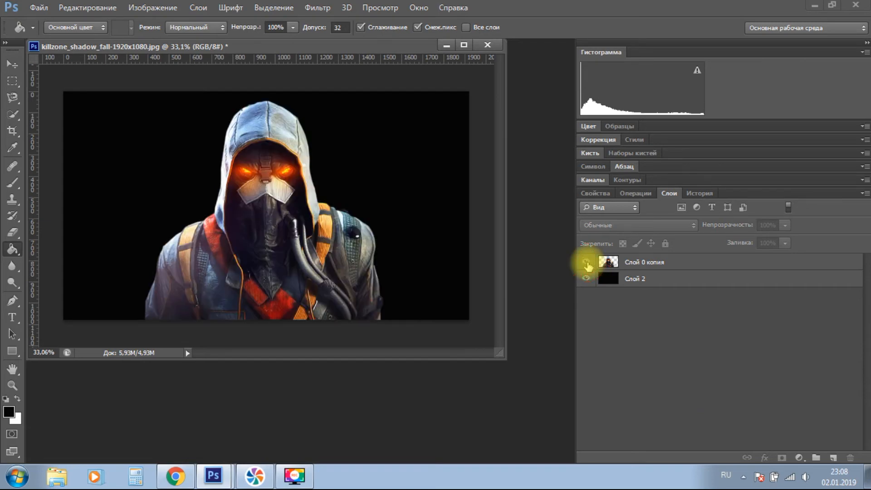
{"action": "left_click", "coordinate": [586, 278]}
{"action": "left_click", "coordinate": [586, 278]}
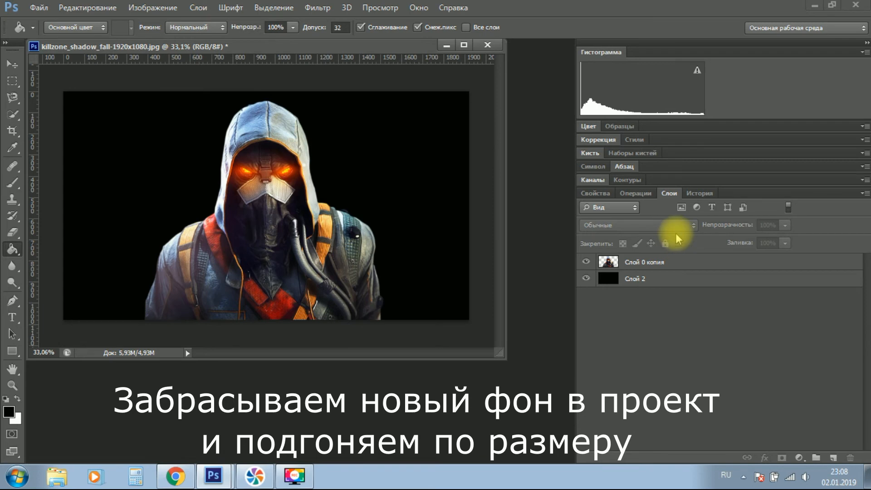
Place the Город image from the desktop into the killzone_shadow_fall document at its original size.
{"action": "left_click", "coordinate": [810, 7]}
{"action": "left_click", "coordinate": [116, 151]}
{"action": "left_click_drag", "start_coordinate": [117, 151], "coordinate": [425, 201]}
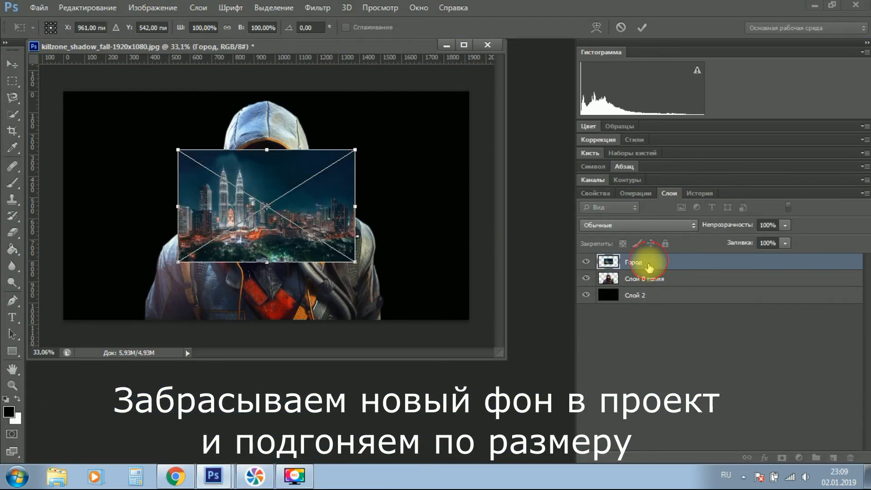
{"action": "key", "text": "Return"}
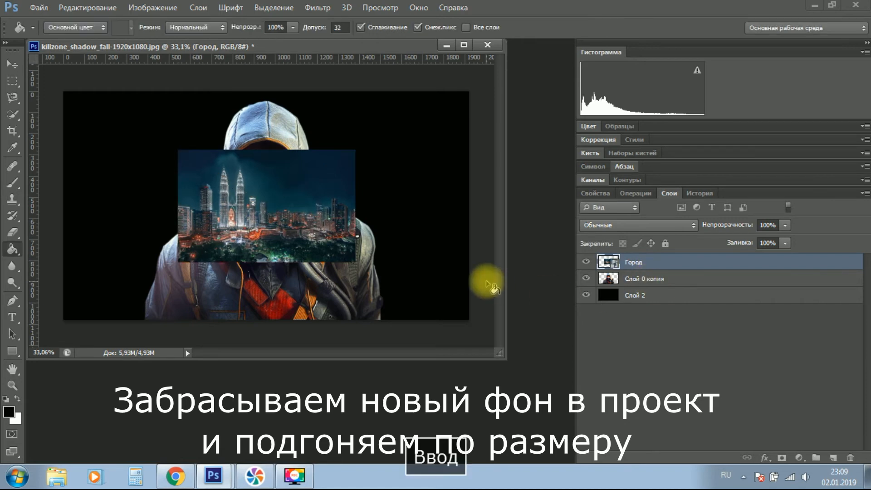
Rasterize the Город layer and move it between Слой 0 копия and Слой 2.
{"action": "right_click", "coordinate": [637, 265]}
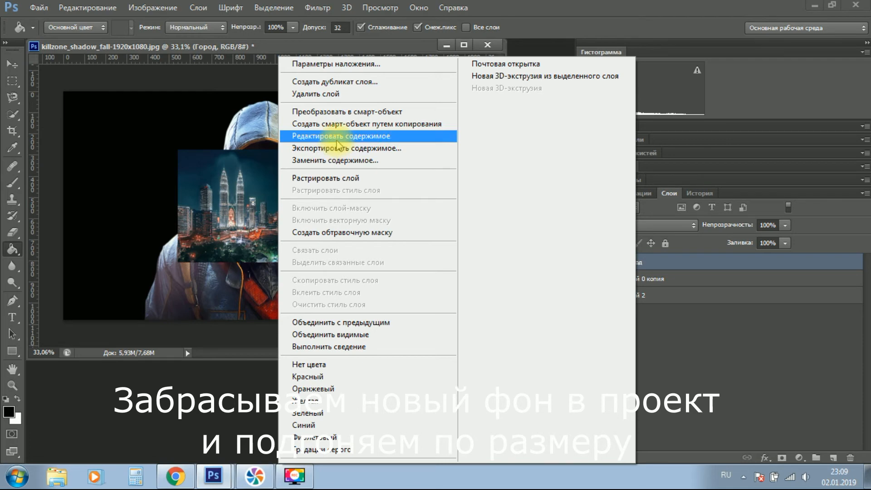
{"action": "left_click", "coordinate": [338, 178]}
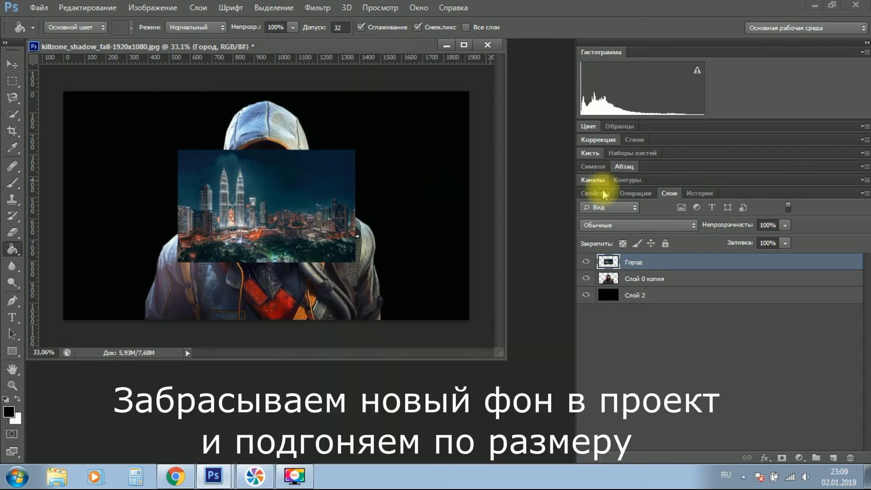
{"action": "left_click_drag", "start_coordinate": [654, 260], "coordinate": [655, 278]}
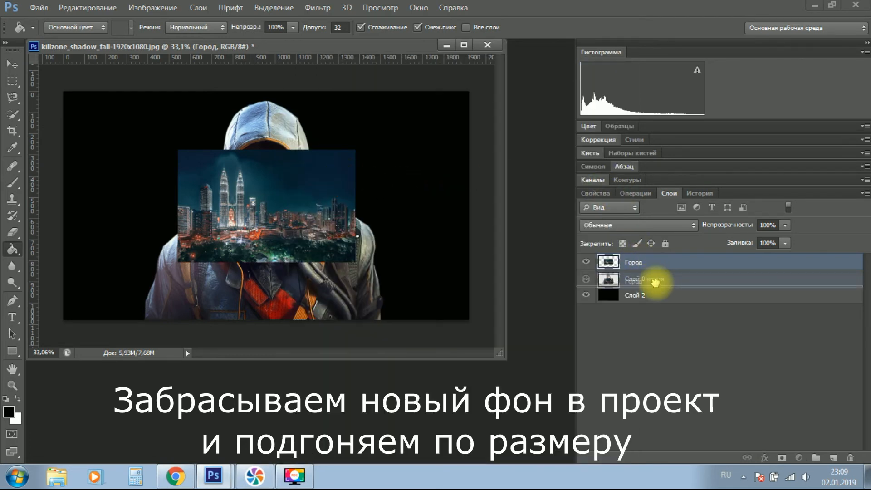
Scale the Город layer with Free Transform to about 241 % (2028 × 1284 px) so it covers the whole canvas.
{"action": "key", "text": "ctrl+t"}
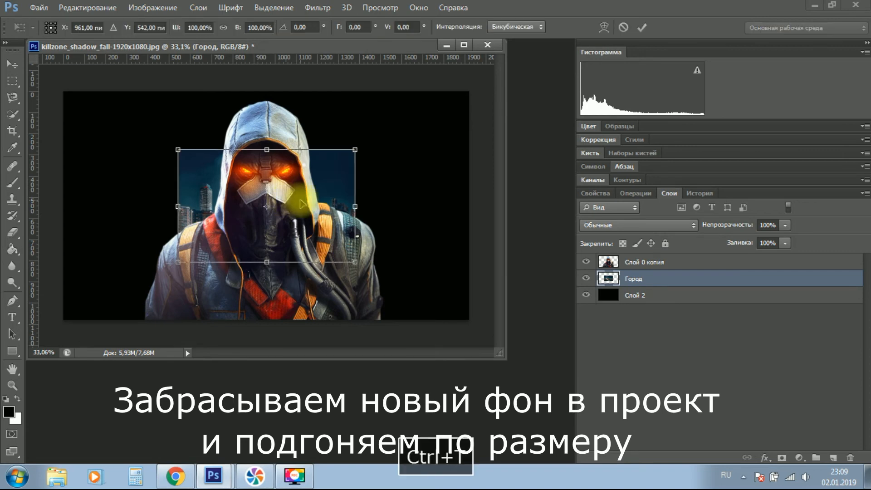
{"action": "left_click_drag", "start_coordinate": [354, 150], "coordinate": [462, 94]}
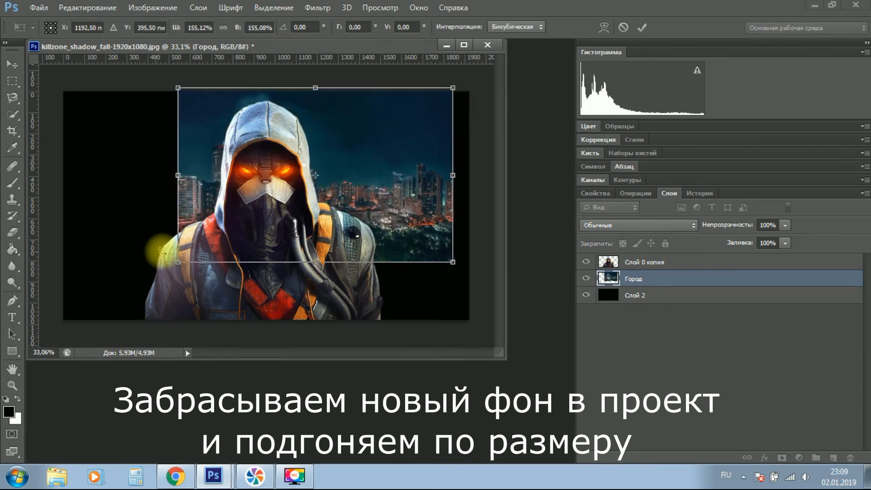
{"action": "left_click_drag", "start_coordinate": [179, 261], "coordinate": [55, 330]}
{"action": "left_click_drag", "start_coordinate": [453, 88], "coordinate": [487, 71]}
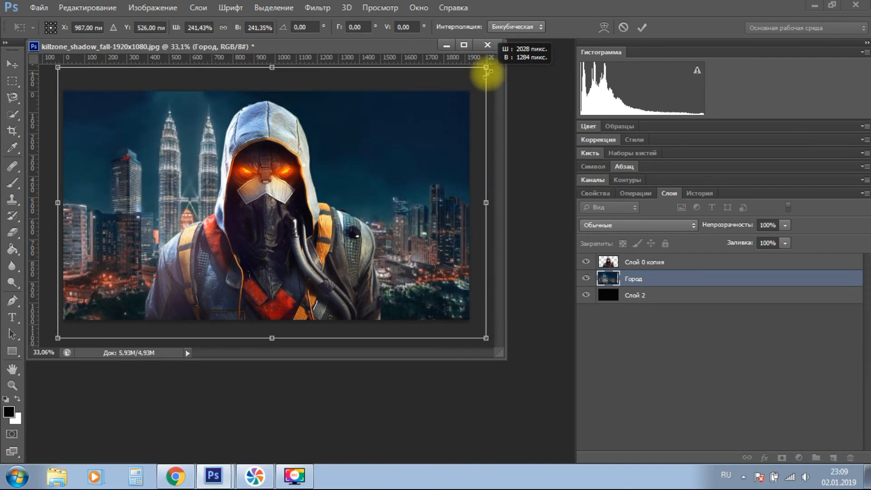
{"action": "key", "text": "Return"}
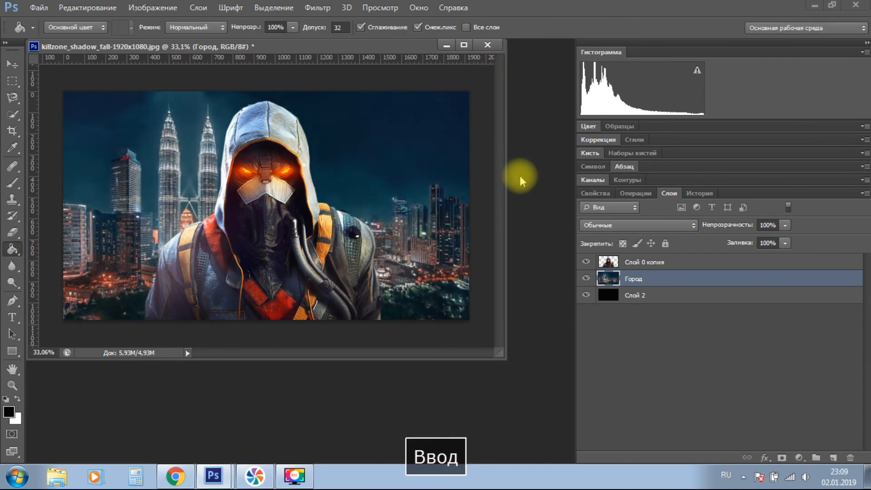
Crop the image to the existing canvas bounds to trim the excess city background, and switch to the Move tool.
{"action": "left_click", "coordinate": [12, 131]}
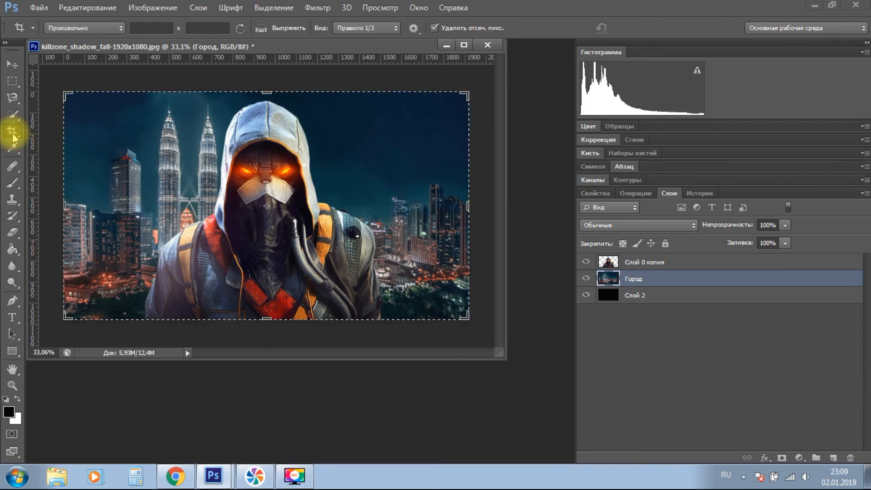
{"action": "key", "text": "Return"}
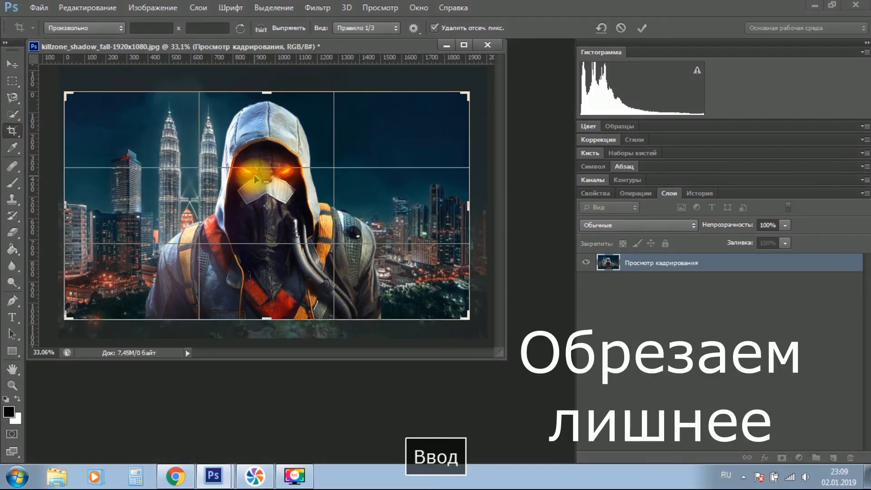
{"action": "left_click", "coordinate": [11, 66]}
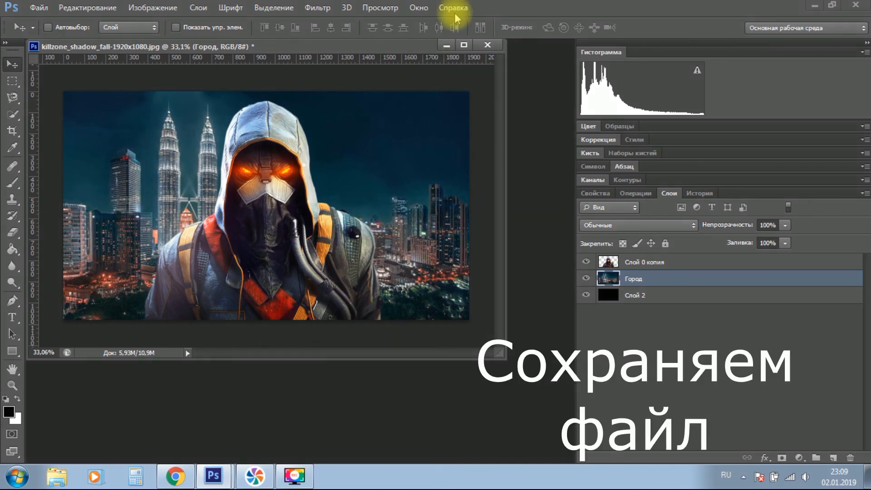
Start saving the composite under a new name on the desktop, with JPEG as the file format.
{"action": "left_click", "coordinate": [37, 7]}
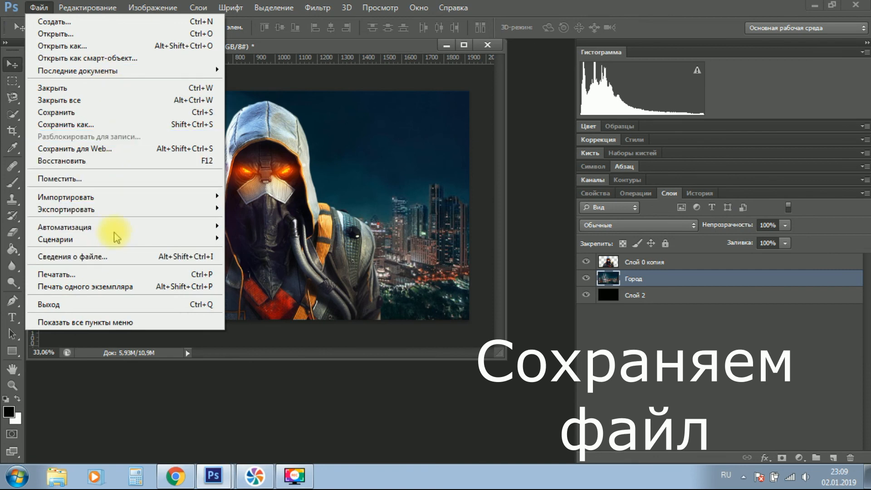
{"action": "left_click", "coordinate": [118, 124]}
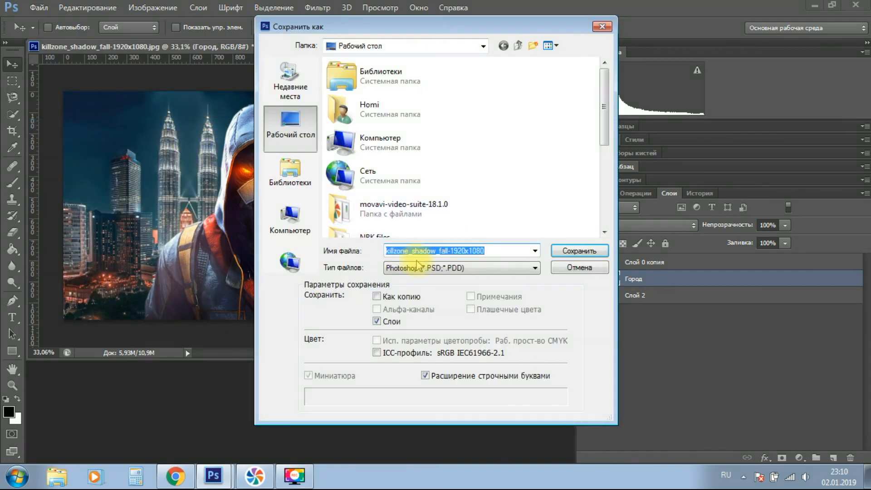
{"action": "left_click", "coordinate": [436, 268]}
{"action": "left_click", "coordinate": [458, 353]}
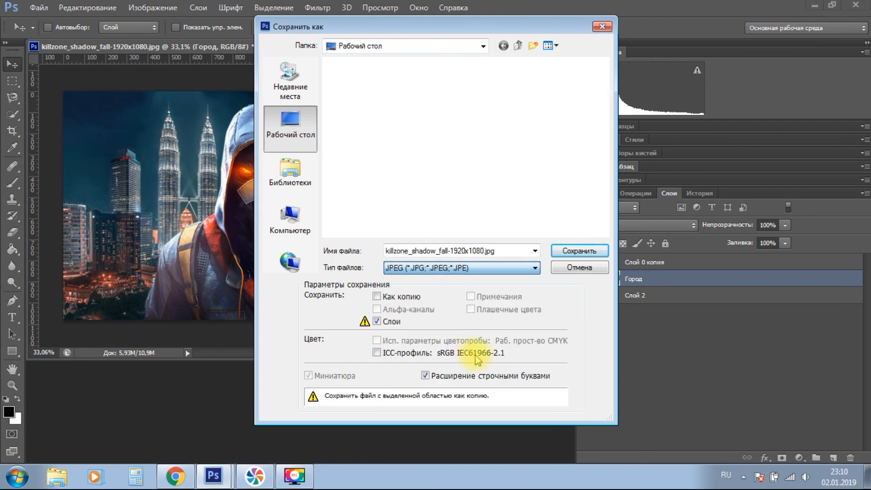
Name the file Test 1 and save it as a baseline standard JPEG with quality 12.
{"action": "left_click", "coordinate": [513, 253]}
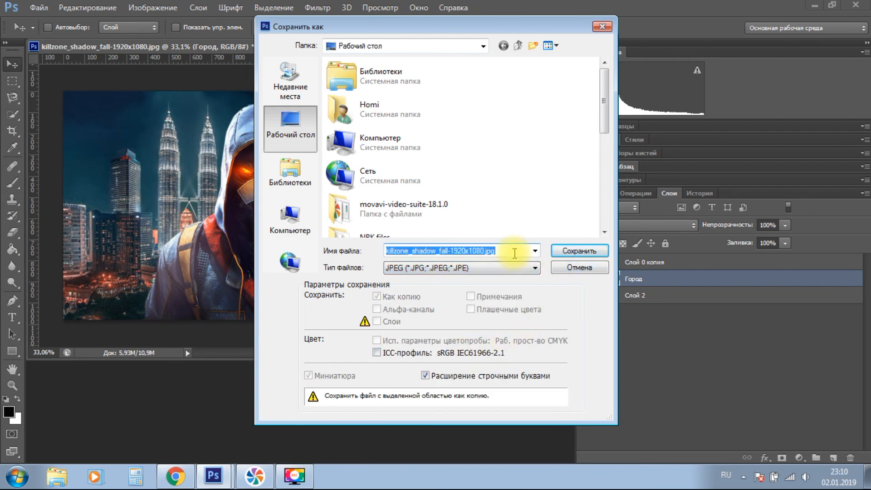
{"action": "type", "text": "Еуые"}
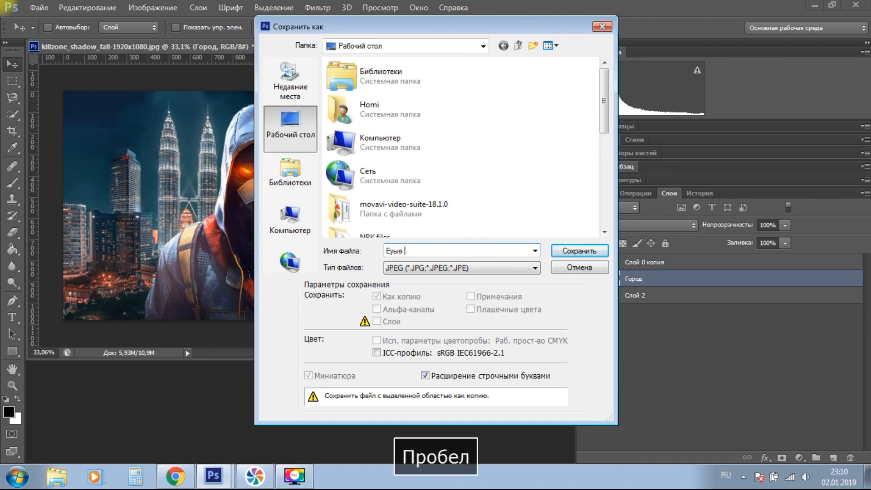
{"action": "key", "text": "BackSpace"}
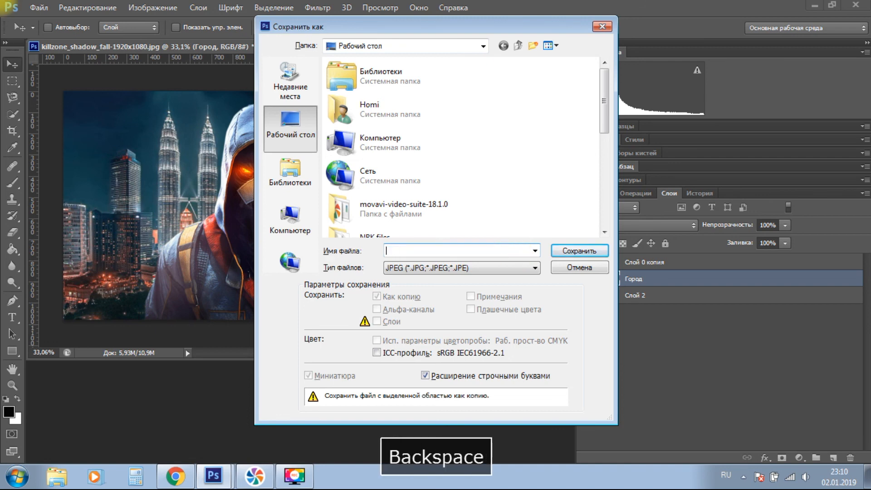
{"action": "type", "text": "Test 1"}
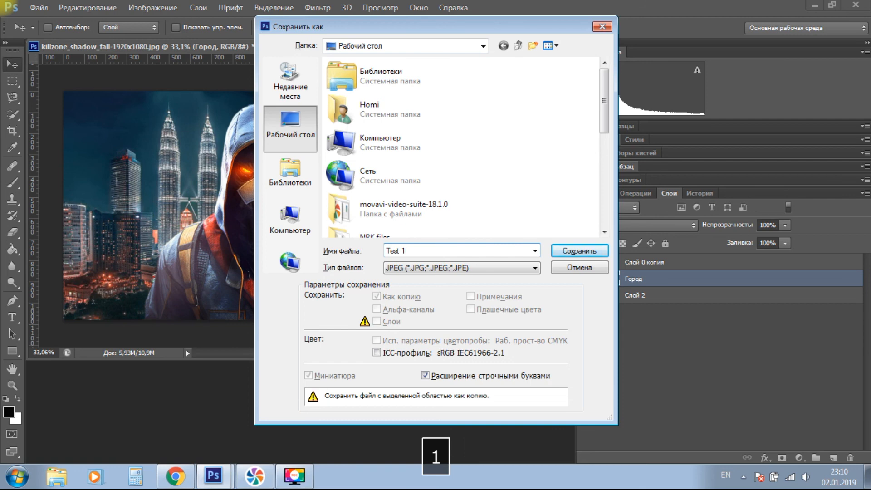
{"action": "key", "text": "Return"}
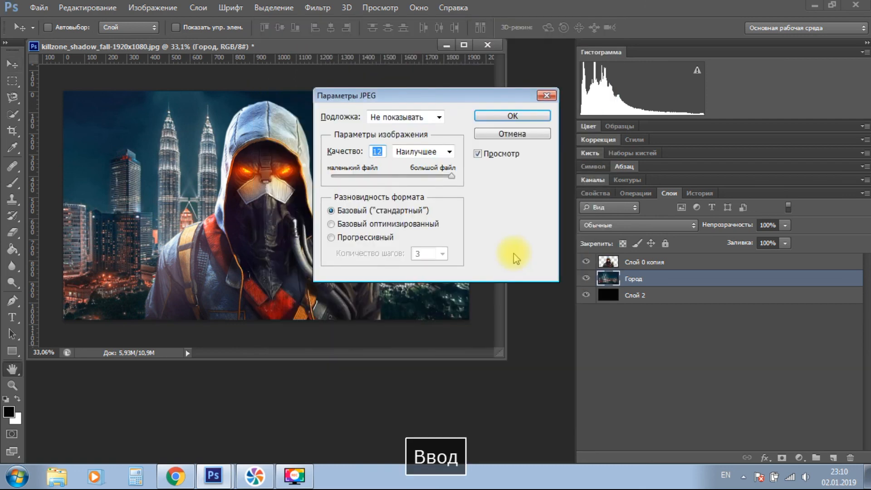
{"action": "left_click", "coordinate": [515, 119]}
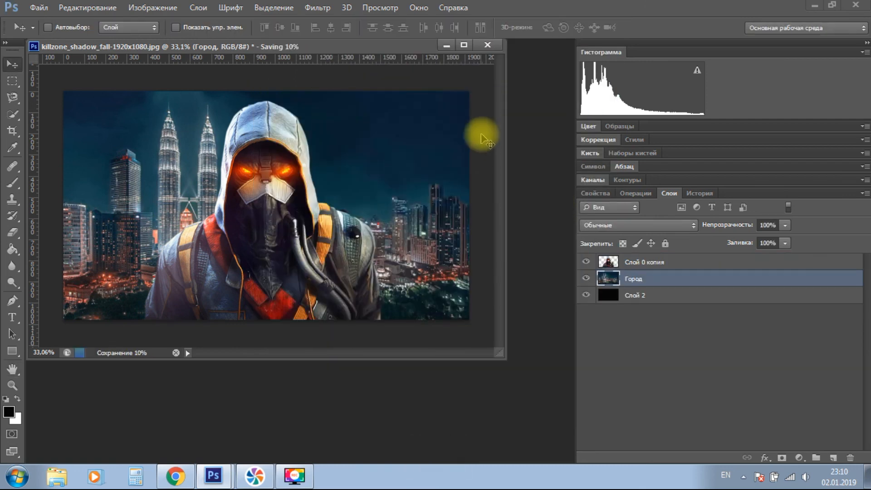
Open the saved Test 1 image from the desktop in the Windows photo viewer and inspect the figure's edges up close.
{"action": "left_click", "coordinate": [814, 8]}
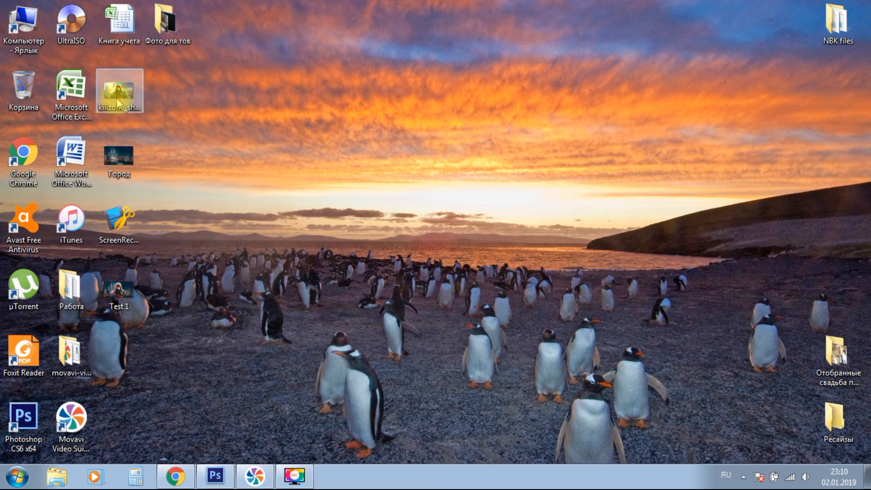
{"action": "double_click", "coordinate": [127, 292]}
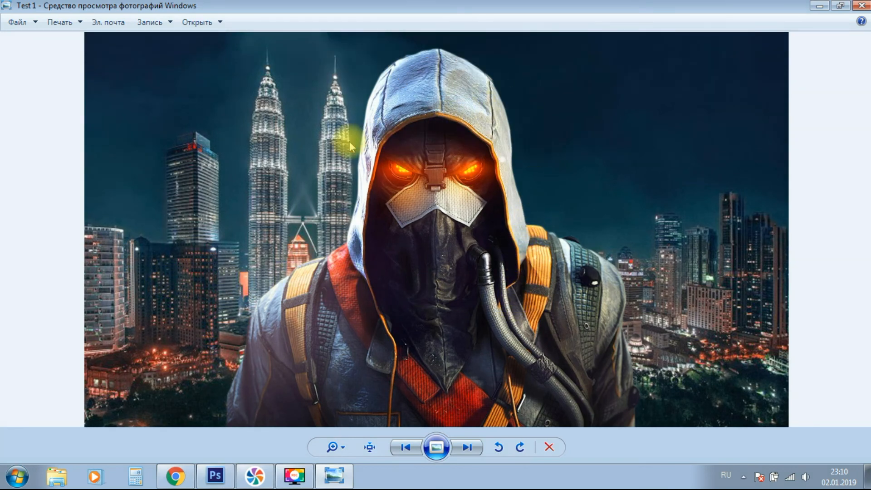
{"action": "scroll", "coordinate": [317, 154], "scroll_direction": "up", "scroll_amount": 3}
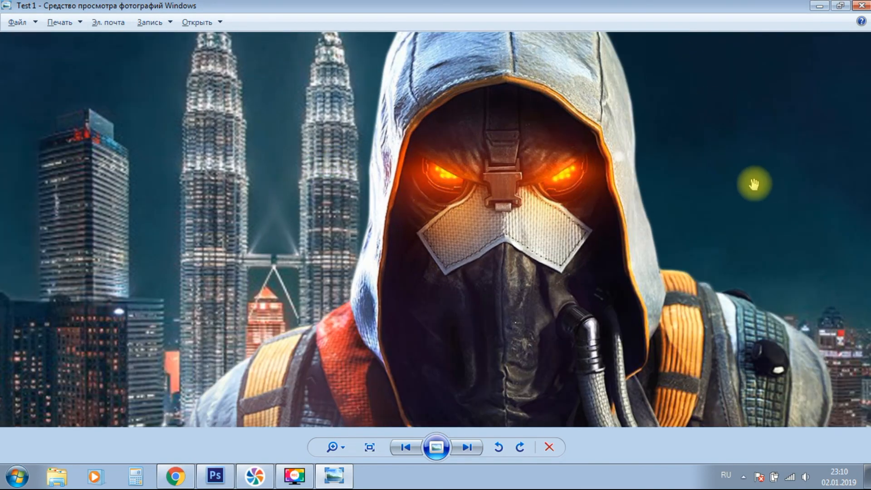
{"action": "scroll", "coordinate": [753, 184], "scroll_direction": "down", "scroll_amount": 3}
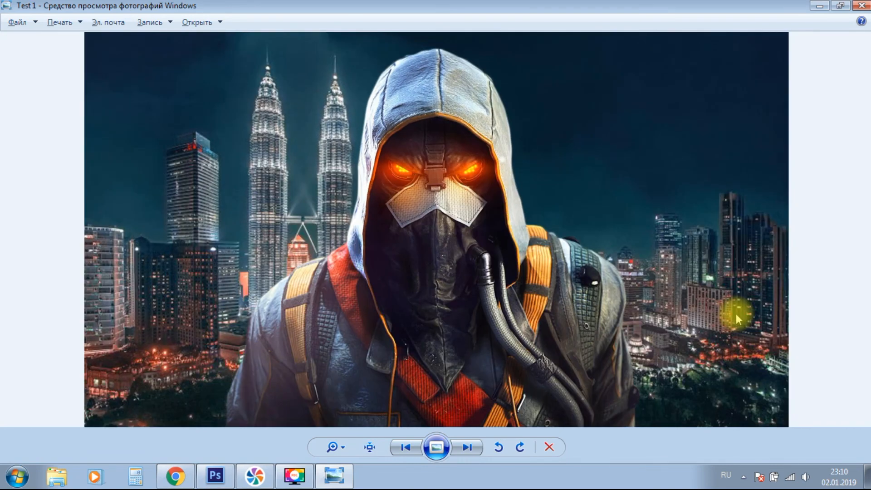